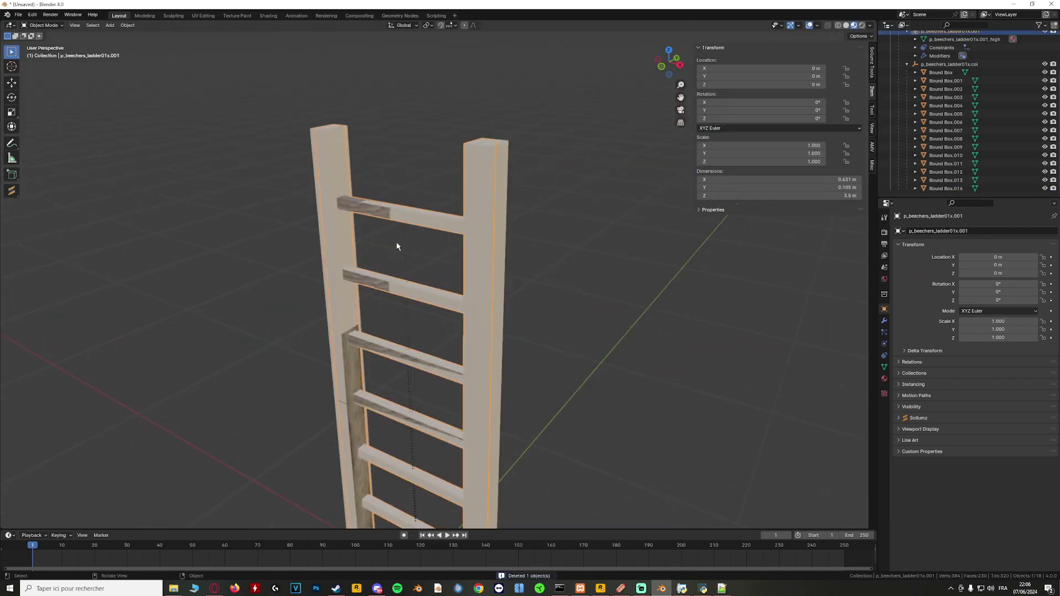
Examine the collision bounds of the ladder's top two rungs, Bound Box and Bound Box.001
middle_click_drag(395, 243, 635, 220)
left_click(940, 73)
key("KP_Decimal")
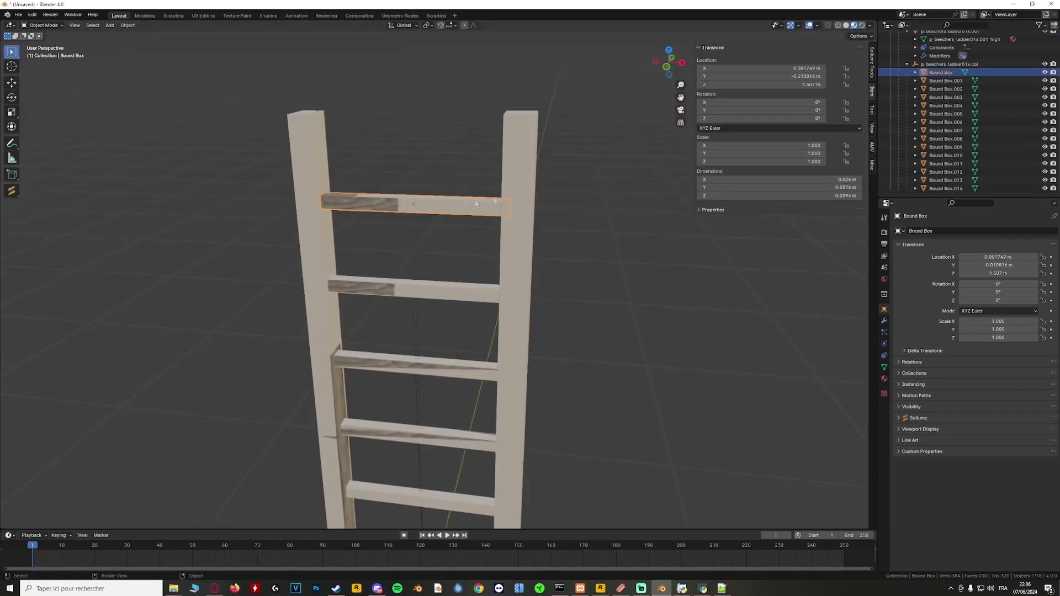
mouse_move(485, 254)
middle_mouse_down()
mouse_move(471, 260)
mouse_move(502, 220)
mouse_move(458, 255)
mouse_move(476, 253)
middle_mouse_up()
left_click(475, 243)
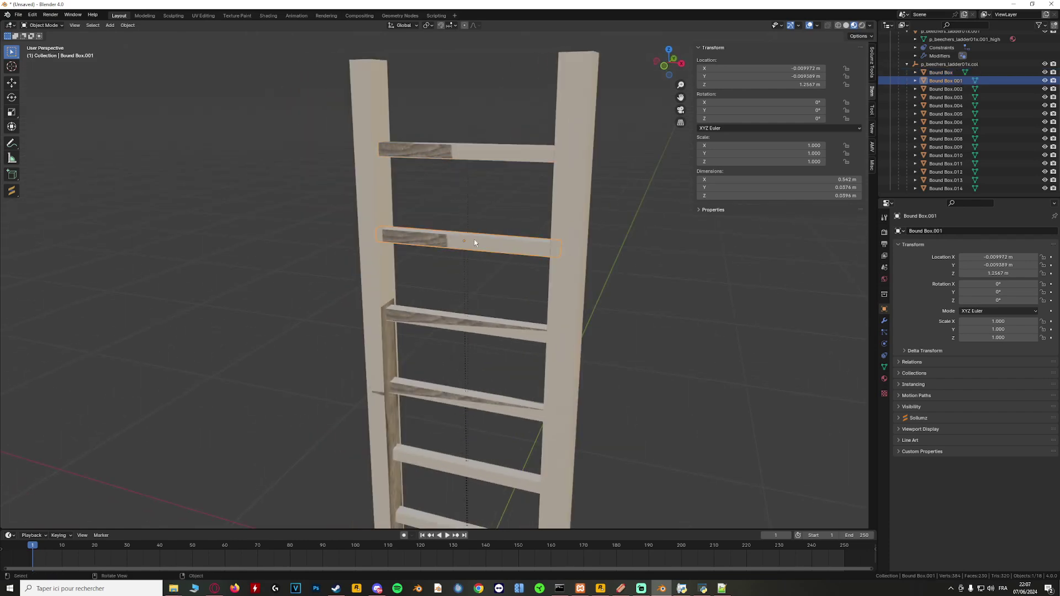
left_click(495, 157)
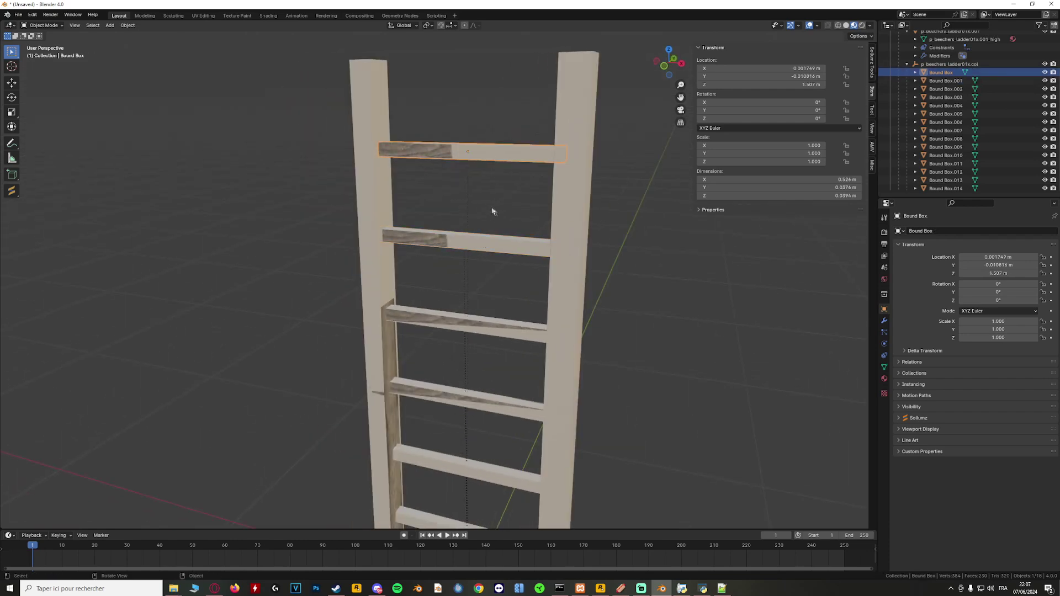
left_click(489, 242)
Duplicate the collision bounds of the top four rungs, Bound Box through Bound Box.003, leaving the copies in place
left_click(485, 153)
left_click(480, 242, "shift")
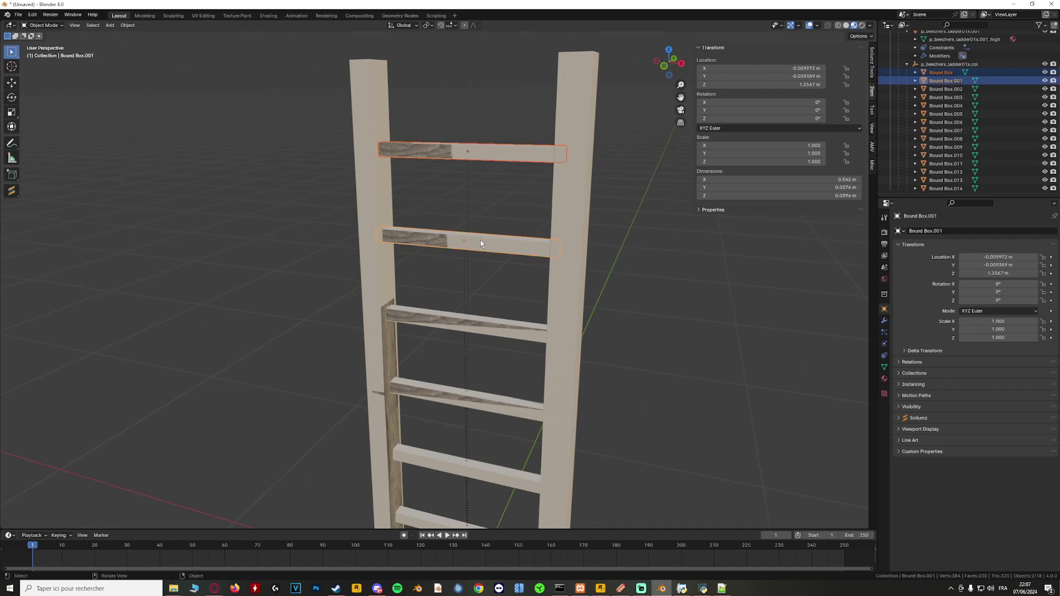
mouse_move(482, 277)
middle_mouse_down()
mouse_move(509, 294)
mouse_move(503, 275)
middle_mouse_up()
left_click(484, 306, "shift")
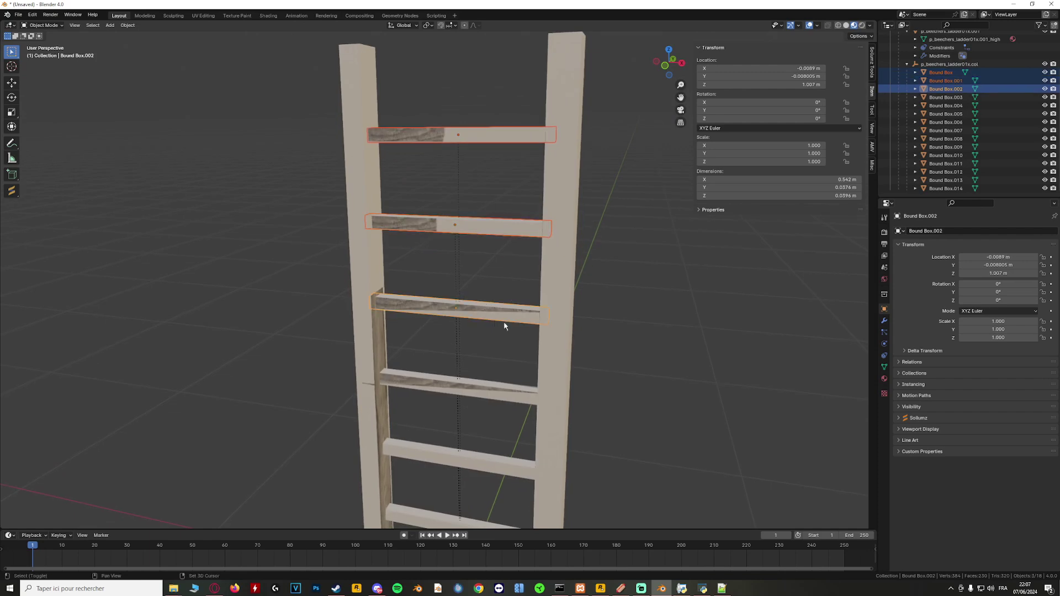
scroll(503, 322, "down", 2, "shift")
left_click(485, 334, "shift")
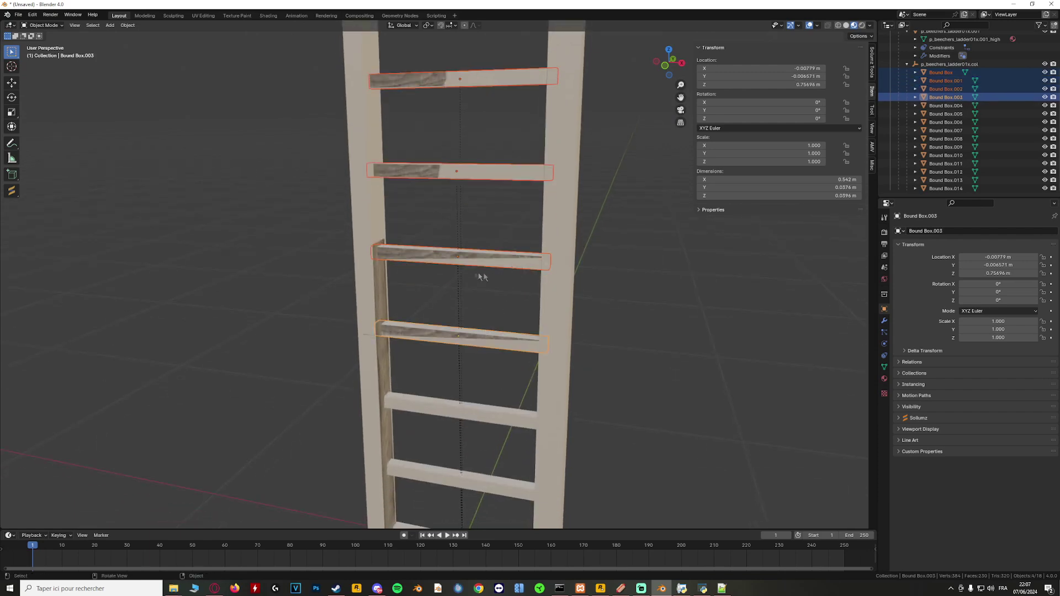
scroll(482, 277, "up", 4, "shift")
scroll(476, 371, "down", 5)
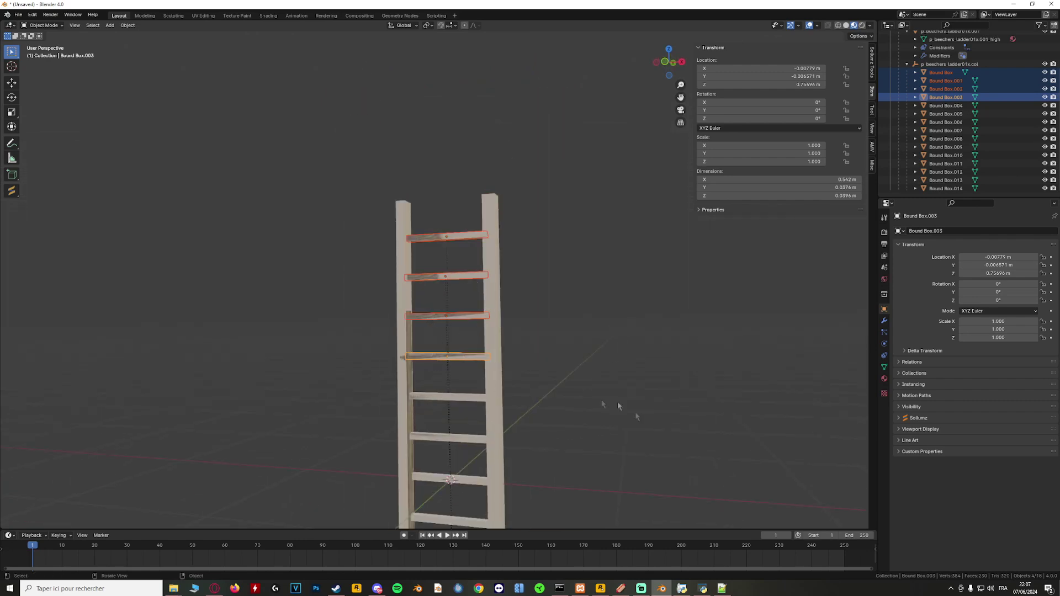
left_click(721, 588)
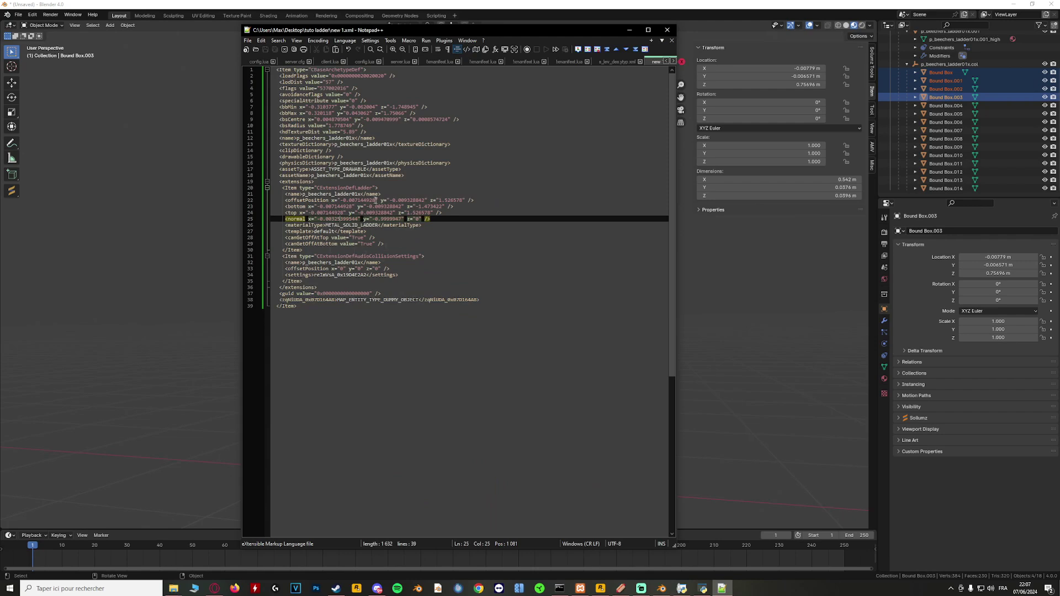
left_click(722, 4)
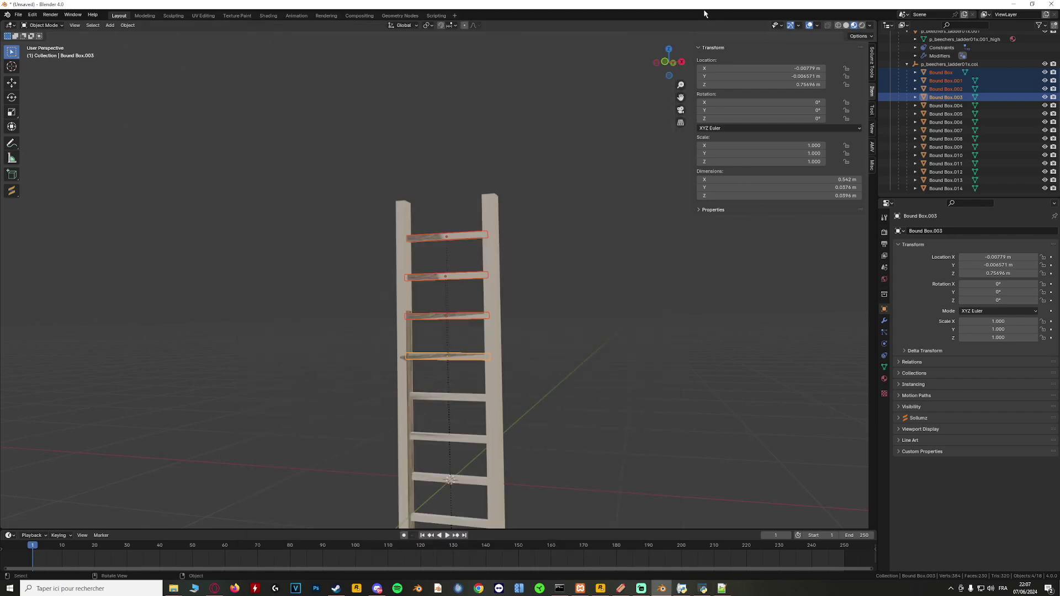
scroll(517, 209, "up", 4)
middle_click_drag(547, 244, 526, 223)
key("shift+d")
key("Escape")
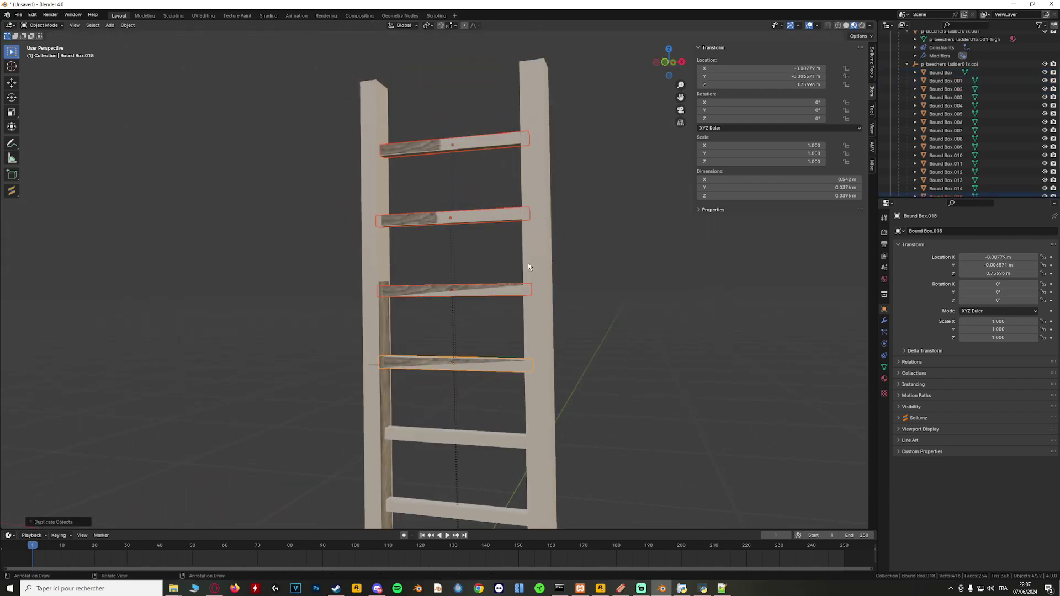
Move the four duplicated rung bounds up along Z by about 0.75 m, aligning the lowest copy with the original top rung
middle_click_drag(527, 263, 549, 267)
scroll(972, 147, "down", 2)
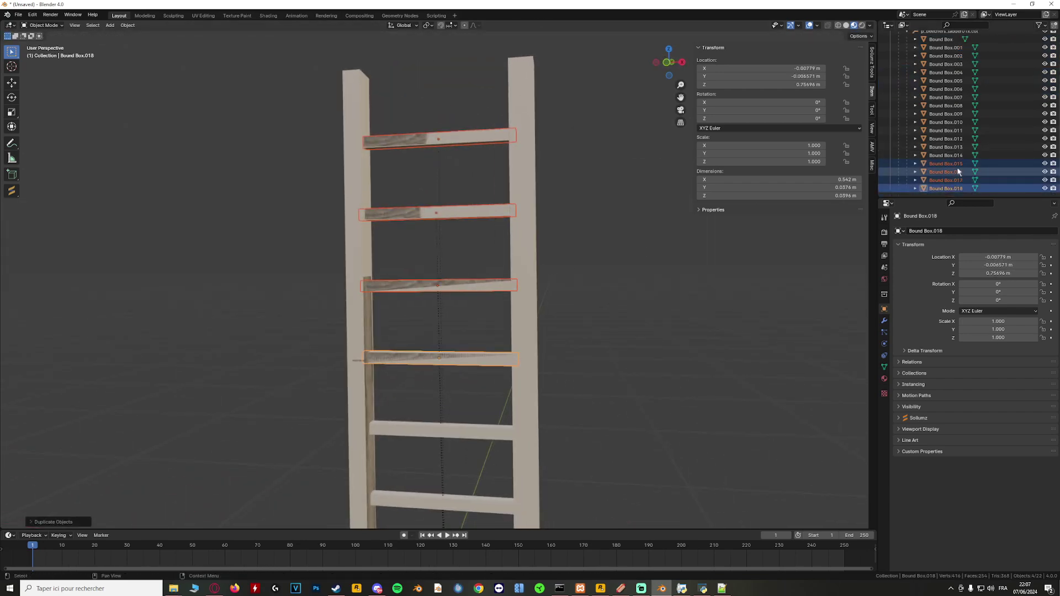
scroll(550, 223, "down", 1)
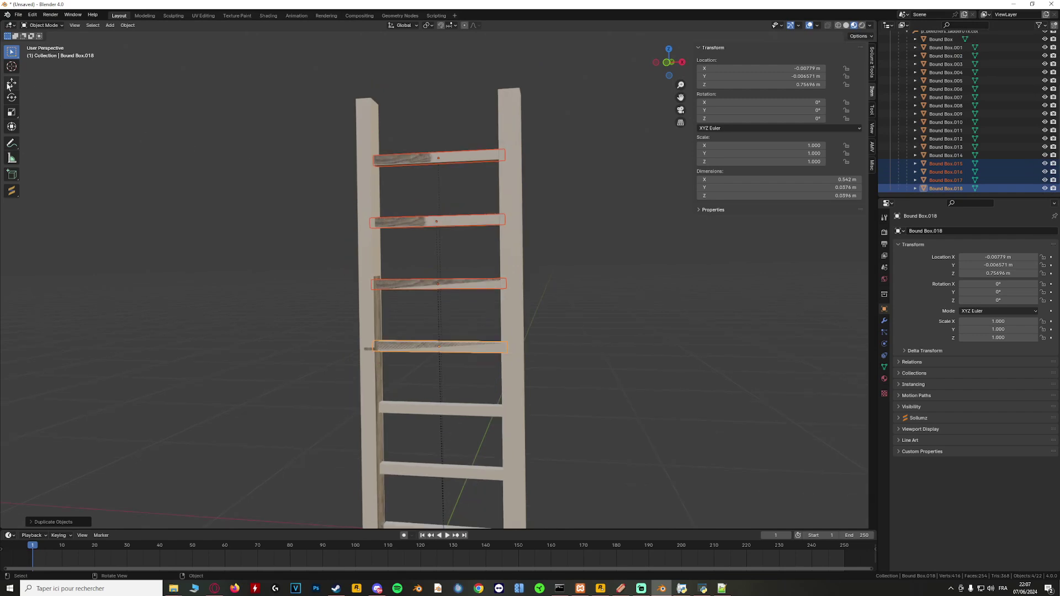
left_click(11, 82)
left_click_drag(437, 224, 393, 30)
middle_click_drag(478, 89, 503, 318)
scroll(486, 259, "up", 4)
middle_click_drag(486, 259, 489, 214)
middle_click_drag(489, 214, 496, 213)
left_click_drag(419, 149, 427, 151)
Delete the lowest duplicated rung bound, Bound Box.018, which overlaps the original top rung
left_click(949, 164)
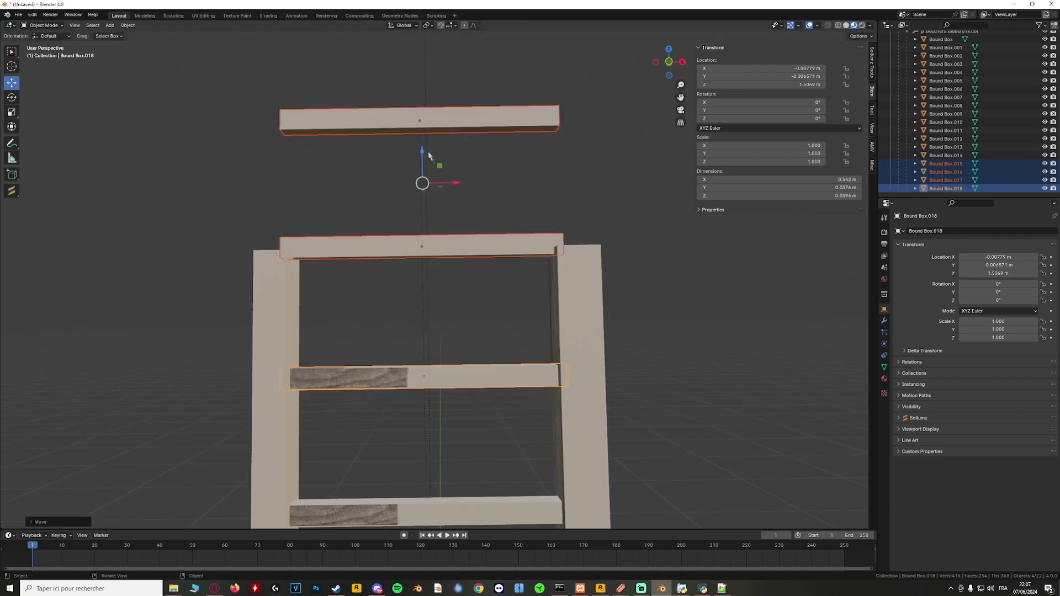
left_click(950, 172)
left_click(953, 180)
left_click(957, 188)
key("Delete")
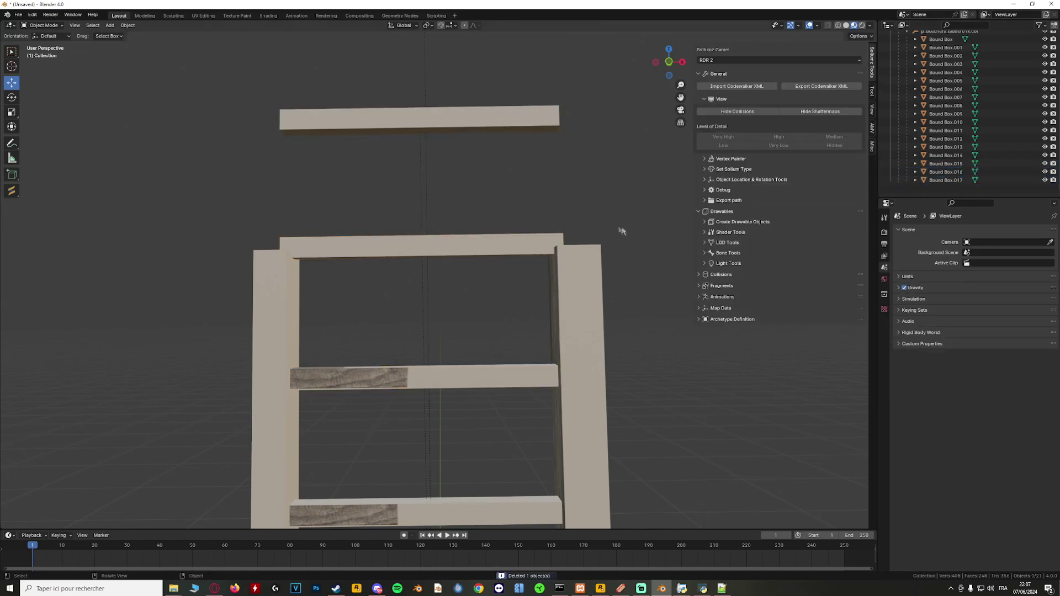
Duplicate the three added rung bounds and move the copies straight up along Z to continue the rung spacing
middle_click_drag(623, 231, 585, 242)
scroll(585, 241, "down", 5)
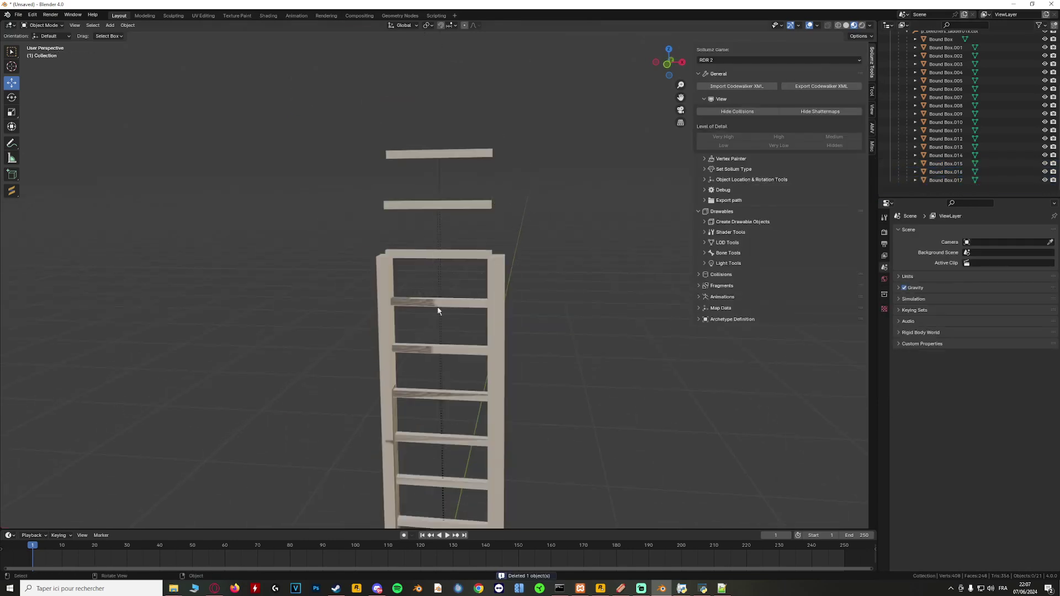
left_click(438, 255)
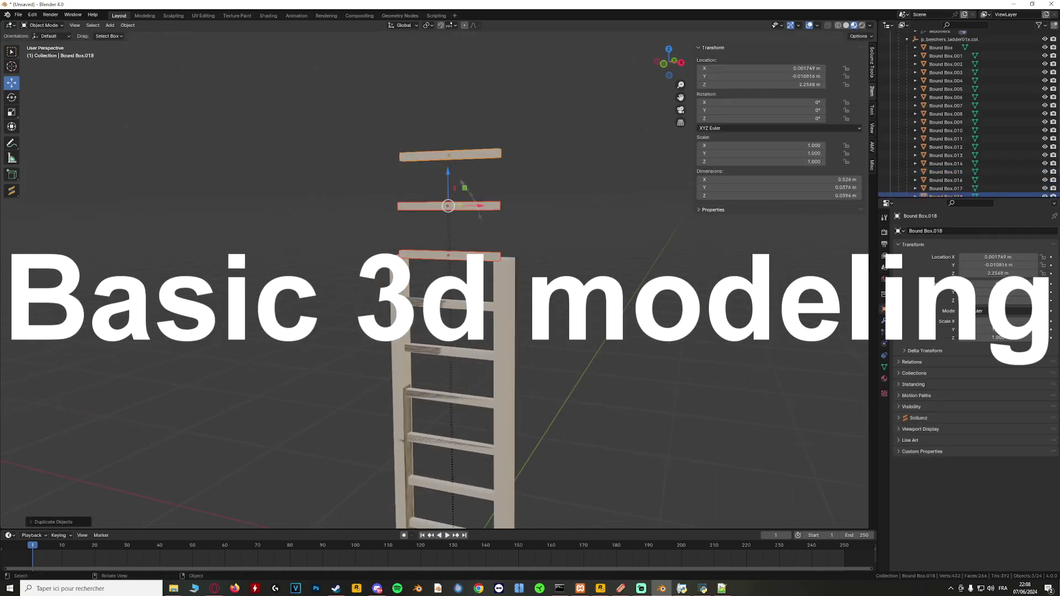
left_click_drag(448, 173, 459, 69)
scroll(458, 77, "up", 5)
middle_click_drag(530, 166, 431, 165)
left_click_drag(487, 110, 489, 116)
middle_click_drag(518, 180, 489, 180)
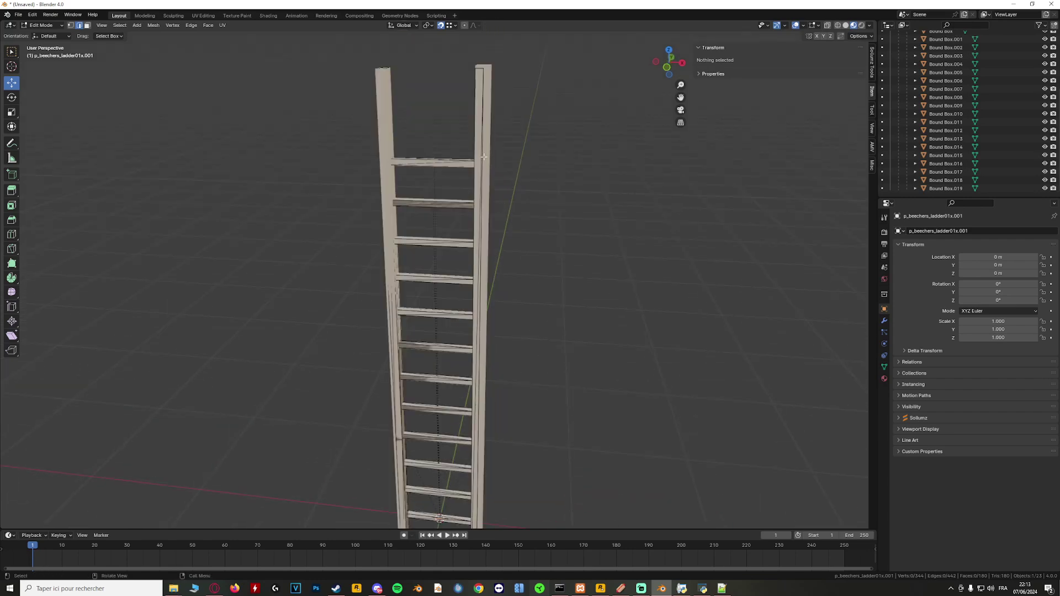
Leave mesh editing and examine the ladder extension's bottom and top position values in new 1.xml in Notepad++
key("Tab")
left_click(481, 156)
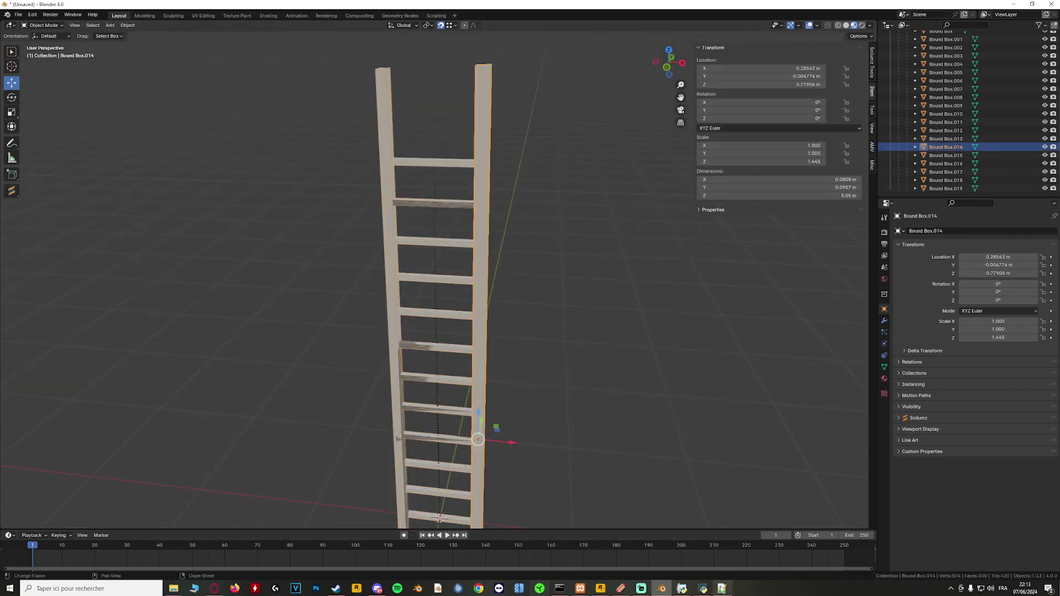
left_click(721, 588)
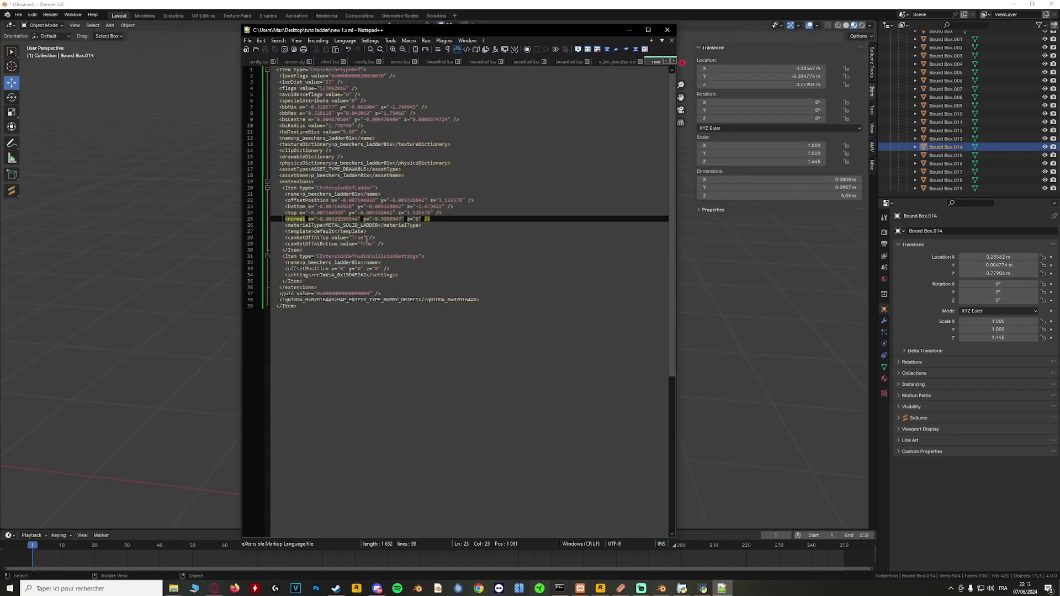
left_click(329, 207)
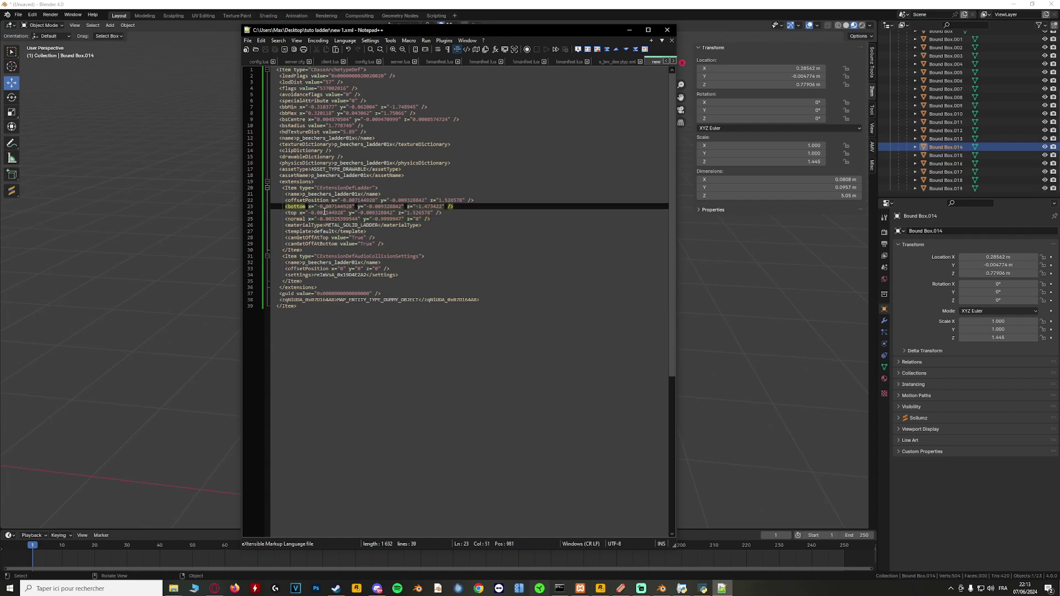
left_click(311, 213)
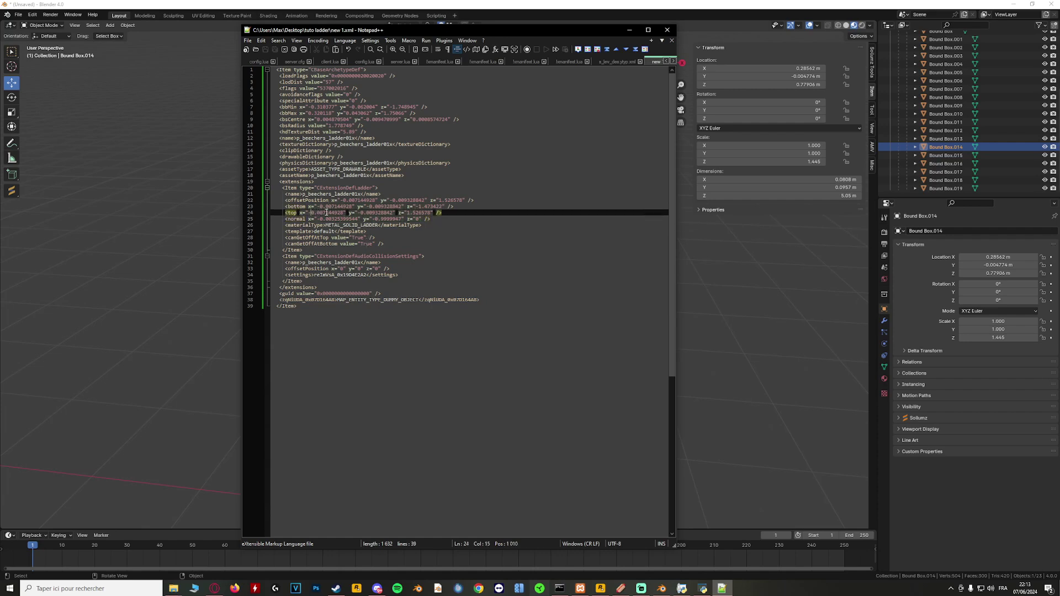
key("Right")
key("Right")
key("Right")
left_click(684, 271)
Check the top rung bound's height in Blender and set the ladder extension's top z to about 2.77 in new 1.xml in Notepad++
middle_click_drag(443, 183, 442, 230, "shift")
scroll(440, 227, "up", 2)
left_click(440, 229)
scroll(442, 230, "up", 5)
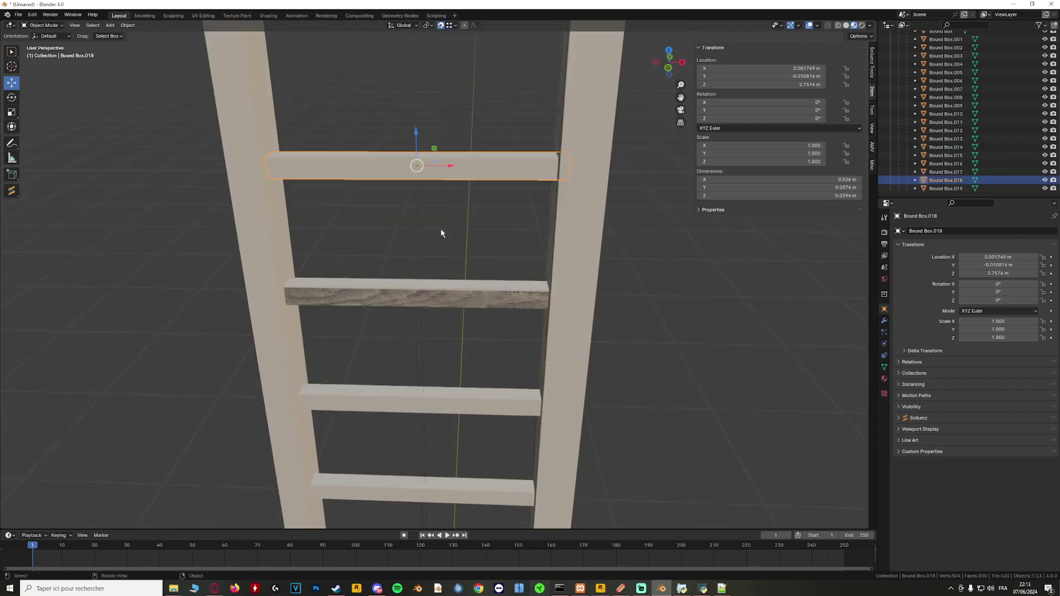
middle_click_drag(651, 379, 642, 388, "shift")
left_click(722, 588)
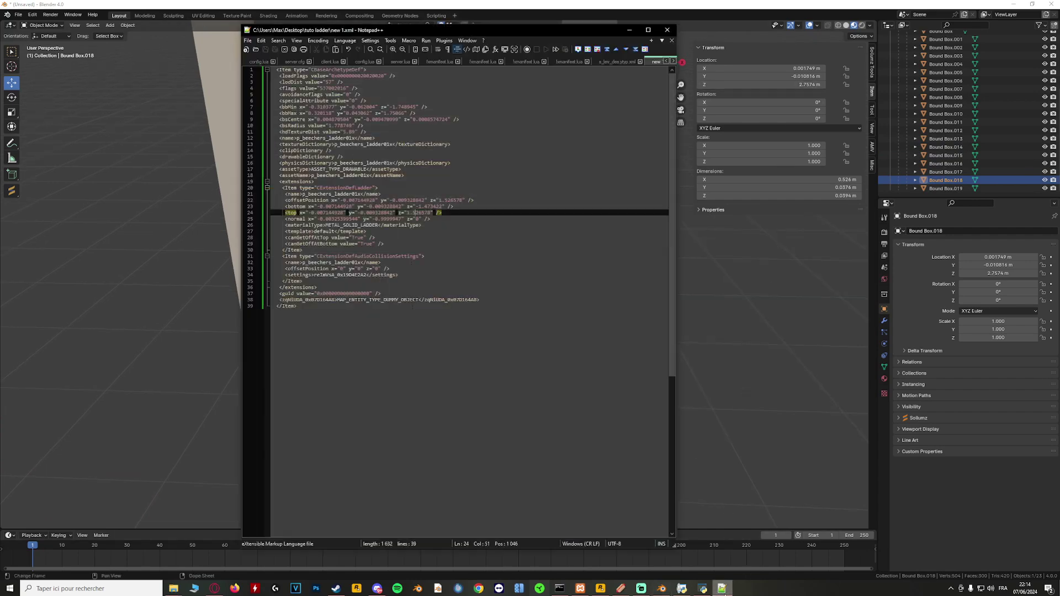
key("BackSpace")
type("2")
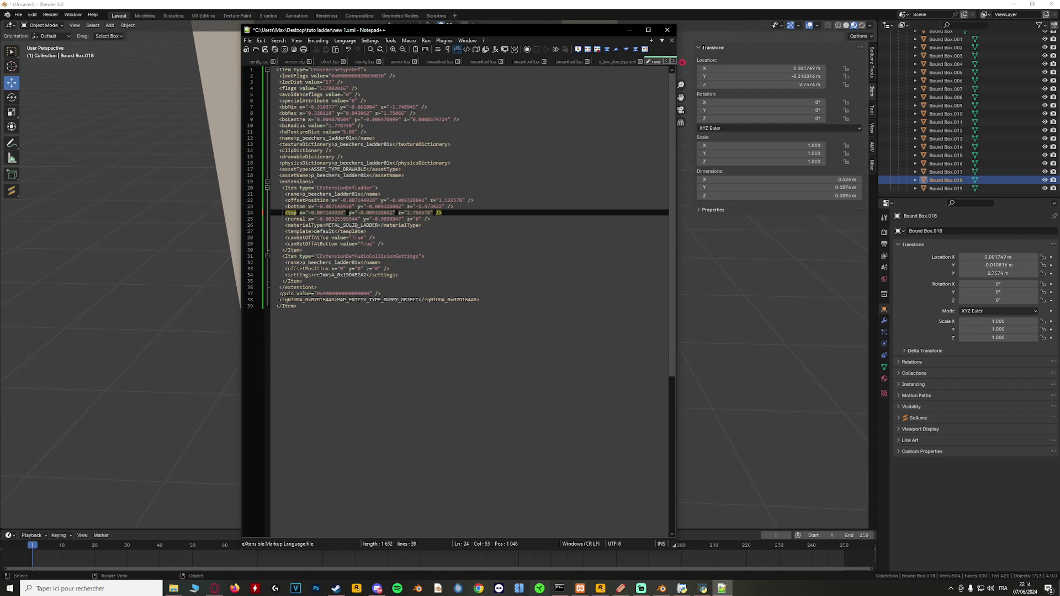
Look at the METAL_SOLID_LADDER value of the ladder extension's materialType entry
left_click(305, 225)
left_click_drag(334, 225, 366, 225)
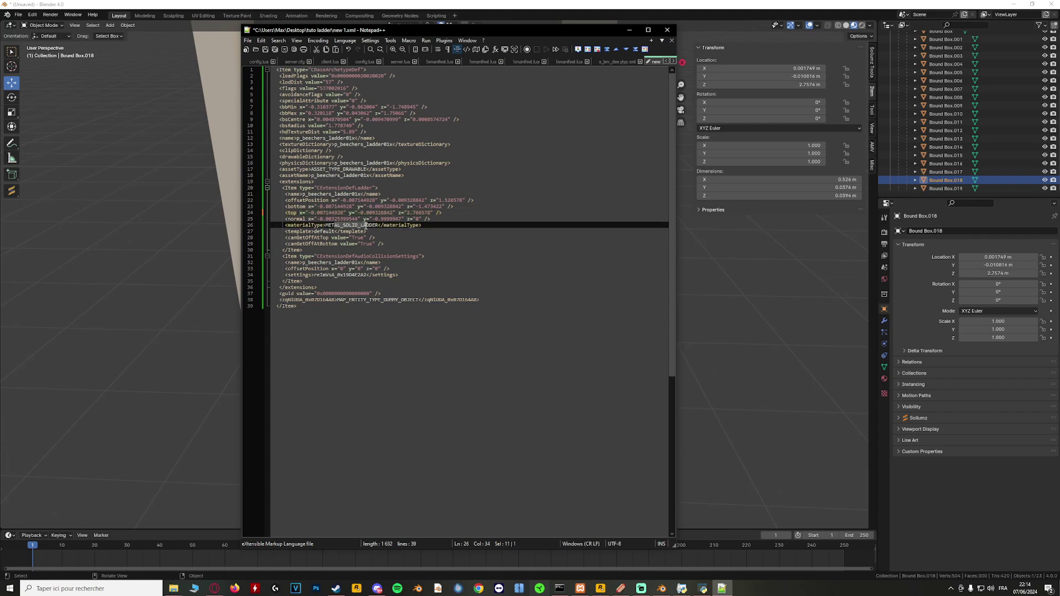
left_click(349, 225)
Return to Blender and collapse the ladder's collision and mesh entries in the object hierarchy
left_click(763, 237)
middle_click_drag(613, 279, 485, 239)
scroll(556, 249, "down", 5)
left_click(478, 234)
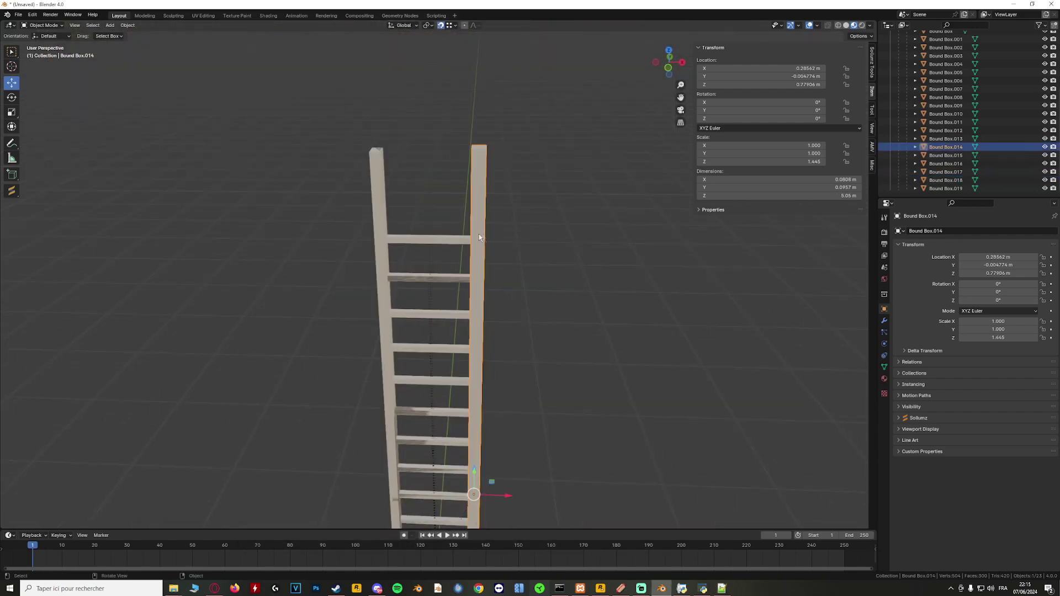
scroll(946, 141, "up", 5)
left_click(907, 110)
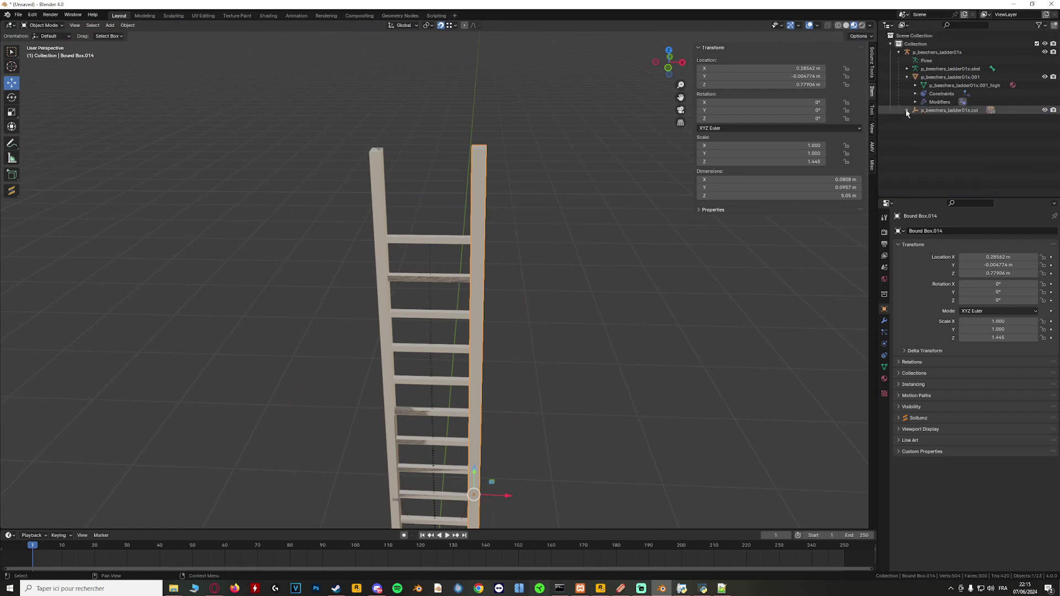
left_click(906, 76)
left_click(959, 117)
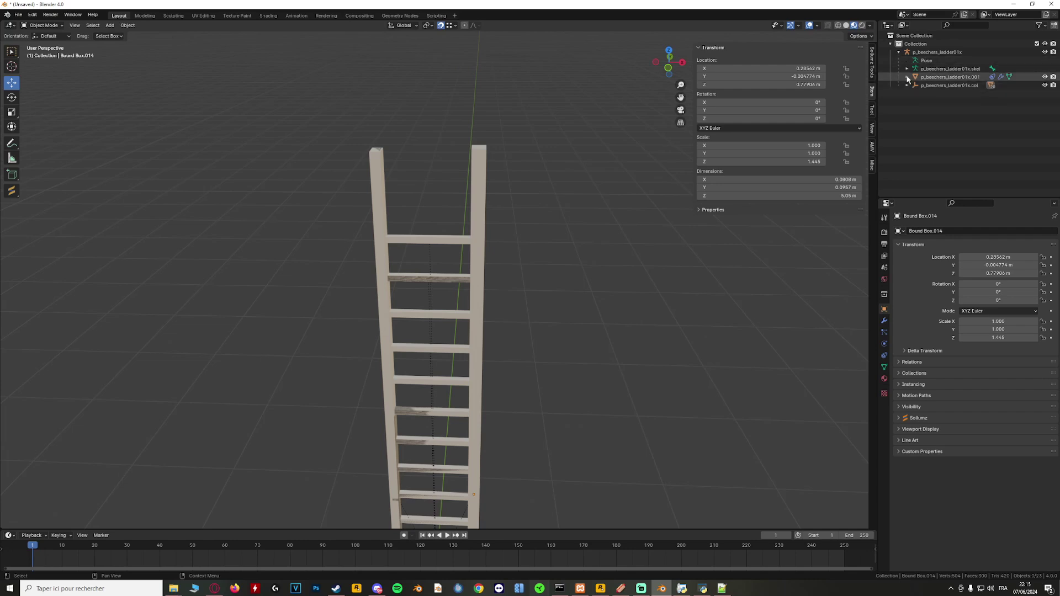
Rename the ladder's root object p_beechers_ladder01x to seven_testladder
double_click(940, 54)
left_click(961, 52)
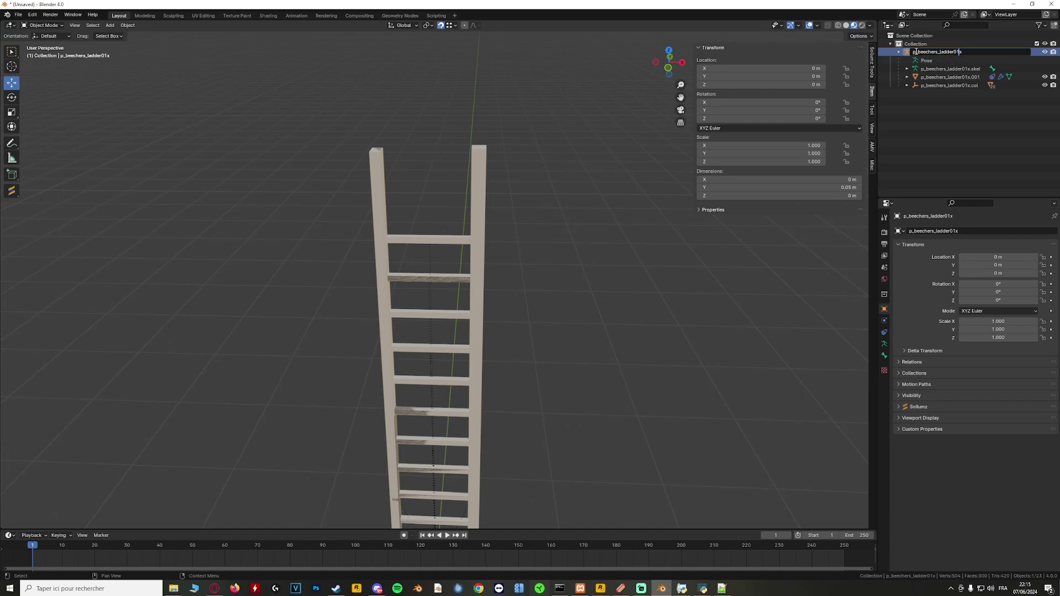
key("Delete")
type("sever")
key("BackSpace")
type("n")
key("Delete")
key("Delete")
key("Delete")
key("Delete")
key("Delete")
key("Delete")
key("Delete")
key("Delete")
key("Delete")
type("tes")
key("Return")
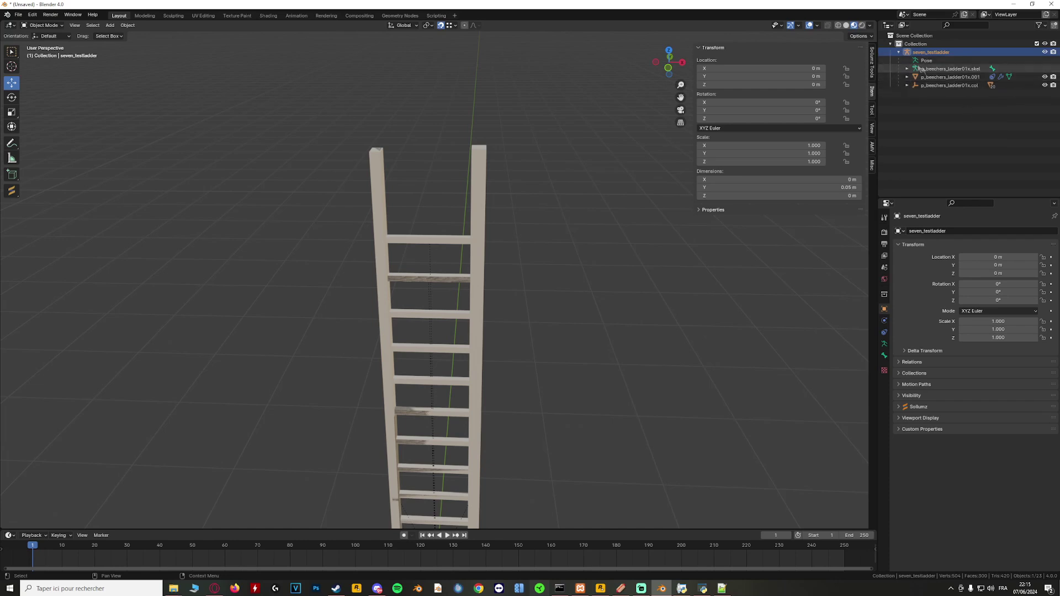
right_click(935, 53)
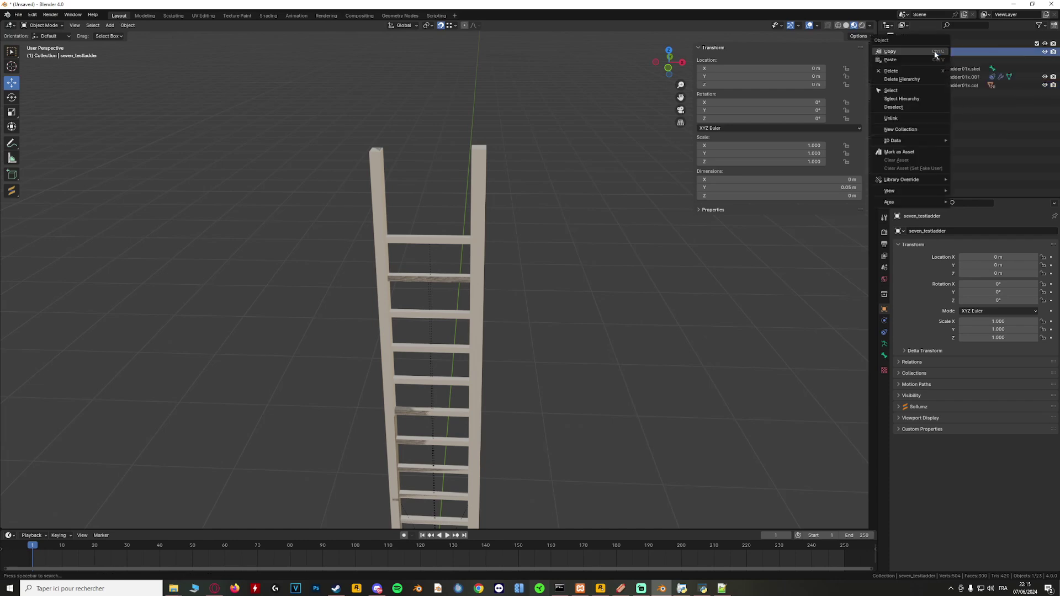
left_click(894, 107)
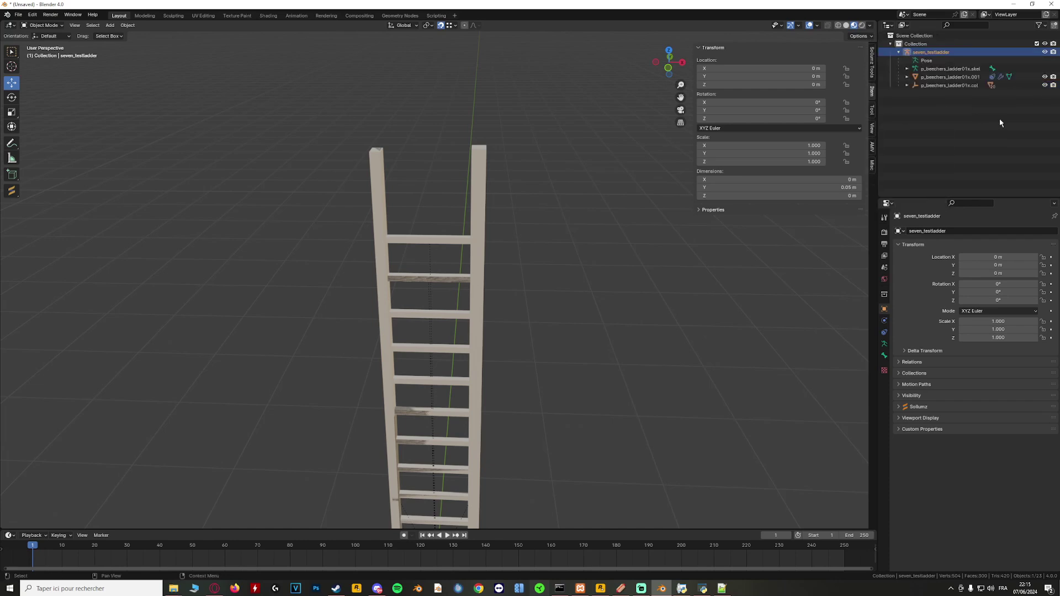
Examine the Sollumz texture parameters of the p_beechers_ladder material on mesh p_beechers_ladder01x.001, including which textures are embedded
left_click(966, 77)
left_click(907, 77)
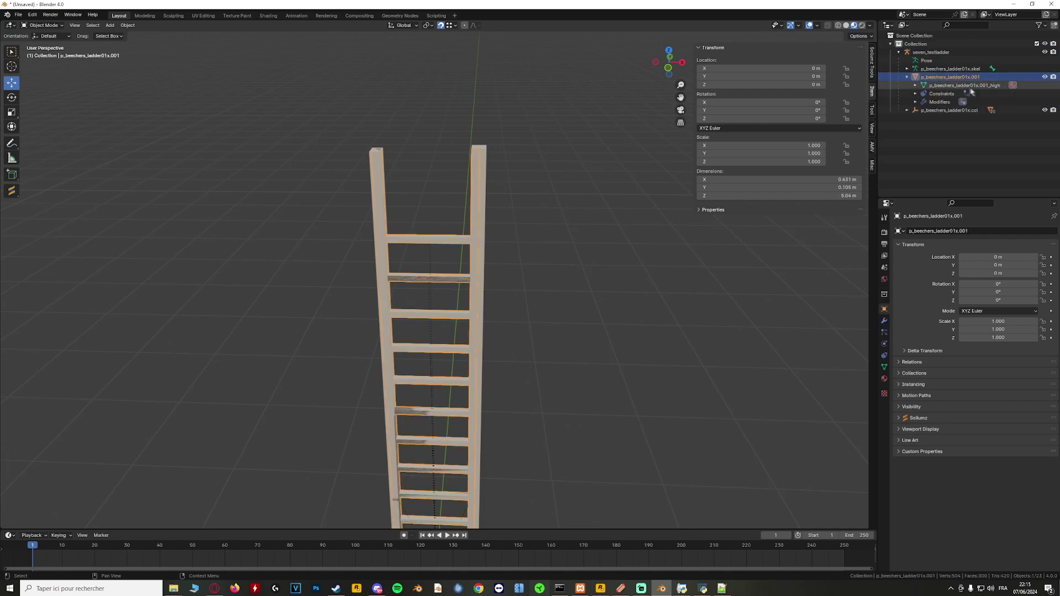
left_click(884, 379)
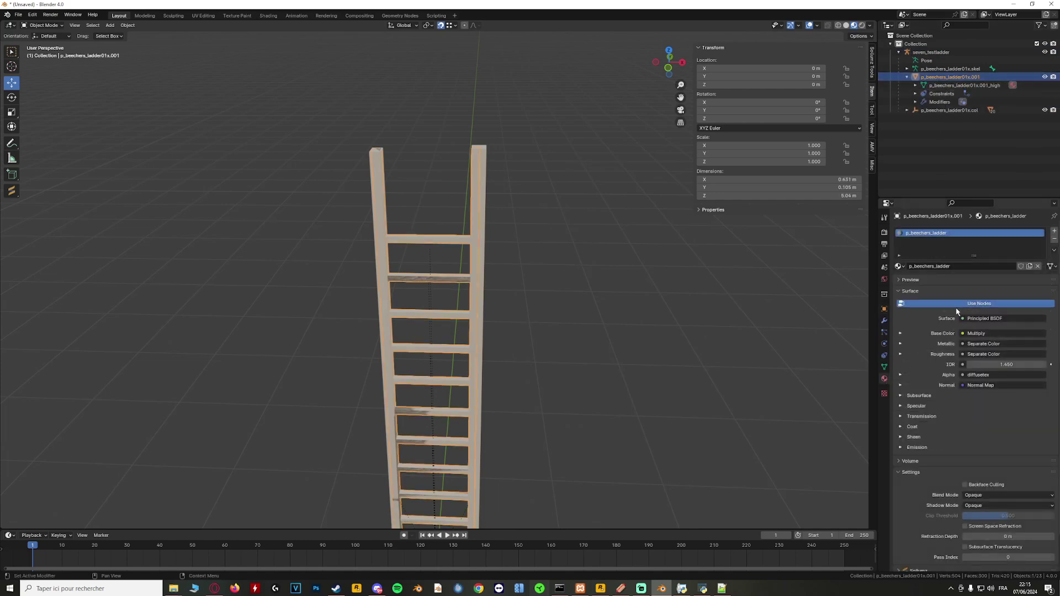
scroll(957, 411, "down", 2)
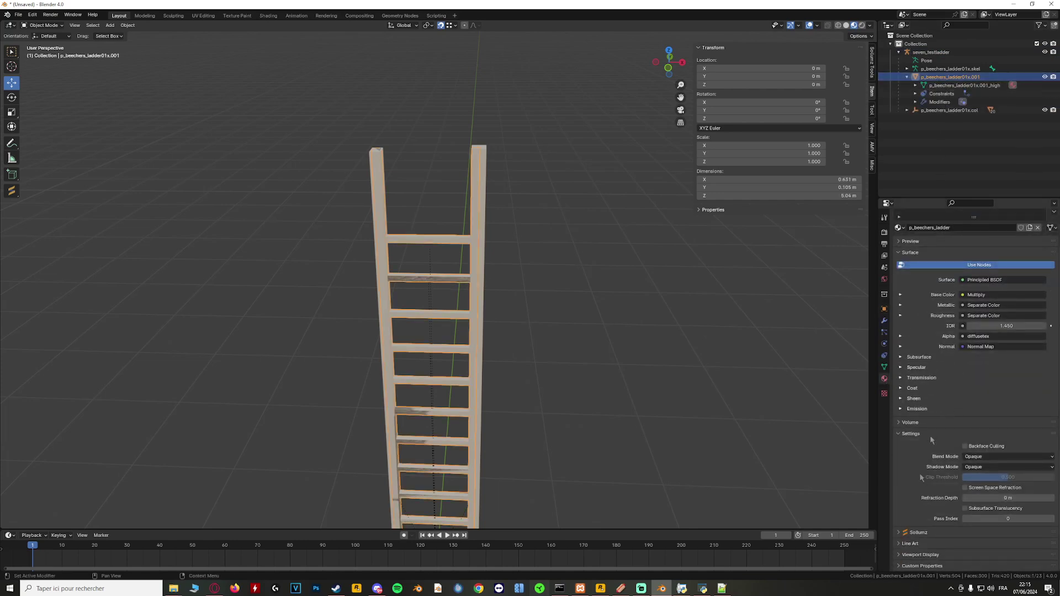
scroll(961, 508, "down", 3)
left_click(917, 522)
scroll(927, 518, "down", 1)
left_click(923, 496)
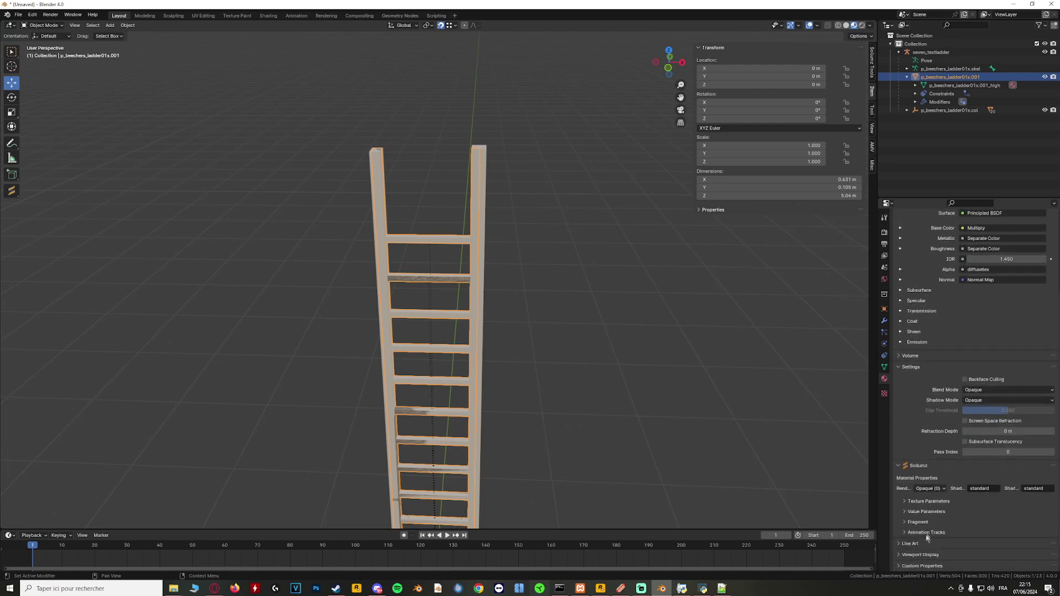
left_click(926, 501)
scroll(932, 497, "down", 5)
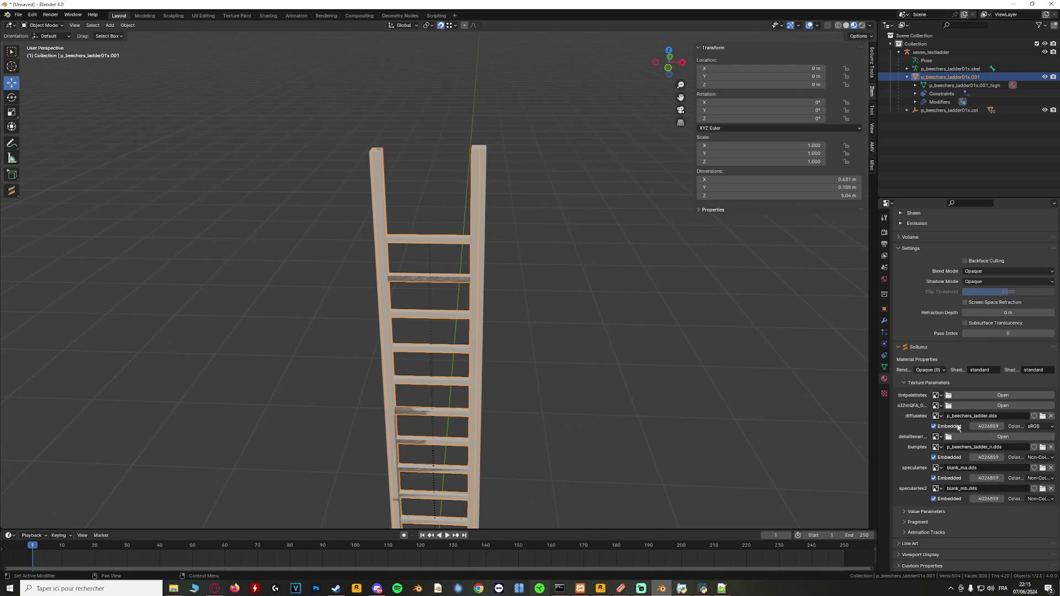
scroll(952, 386, "up", 5)
scroll(949, 350, "up", 1)
left_click(911, 397)
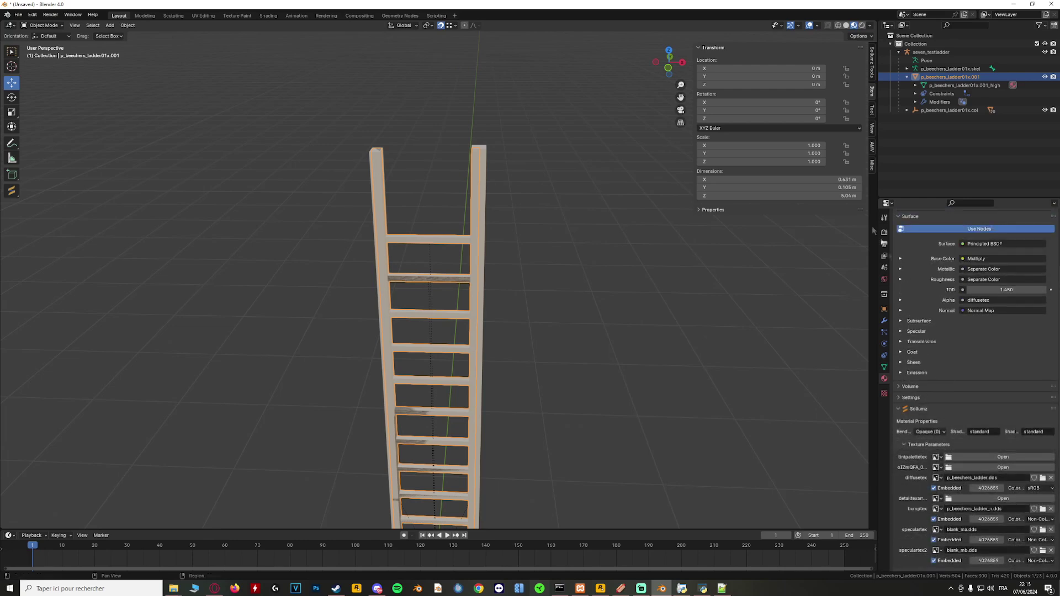
Export the entire seven_testladder hierarchy as Codewalker XML into a new folder named "to redm" inside tuto ladder
right_click(920, 53)
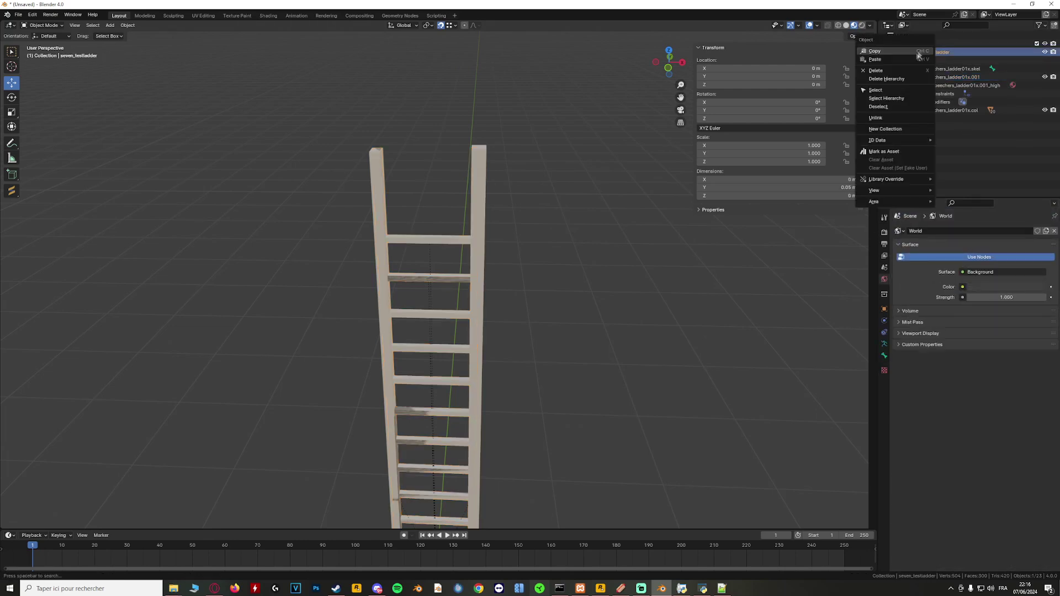
left_click(900, 98)
left_click(872, 60)
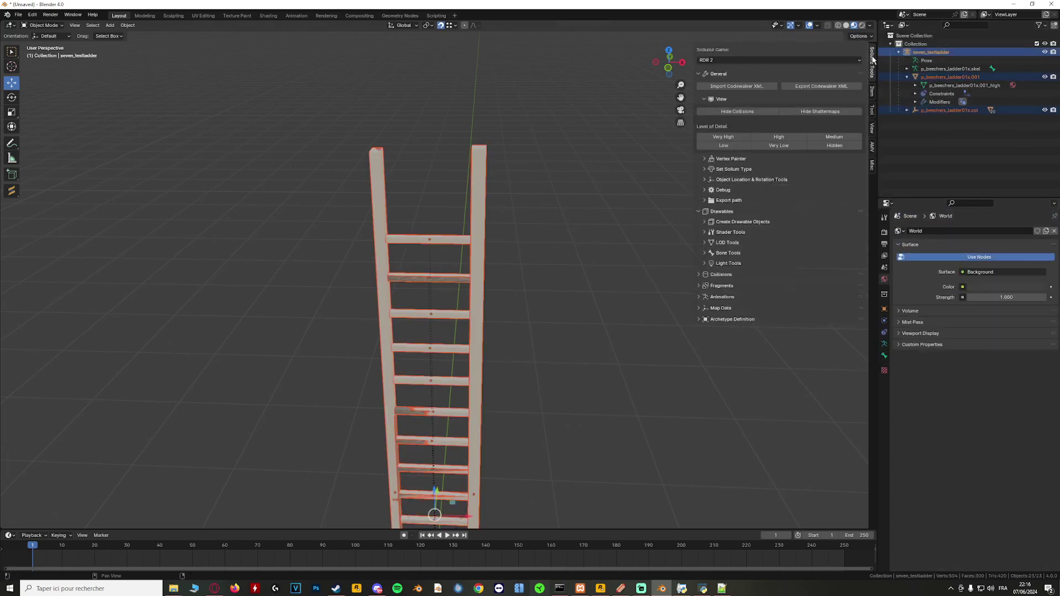
left_click(819, 85)
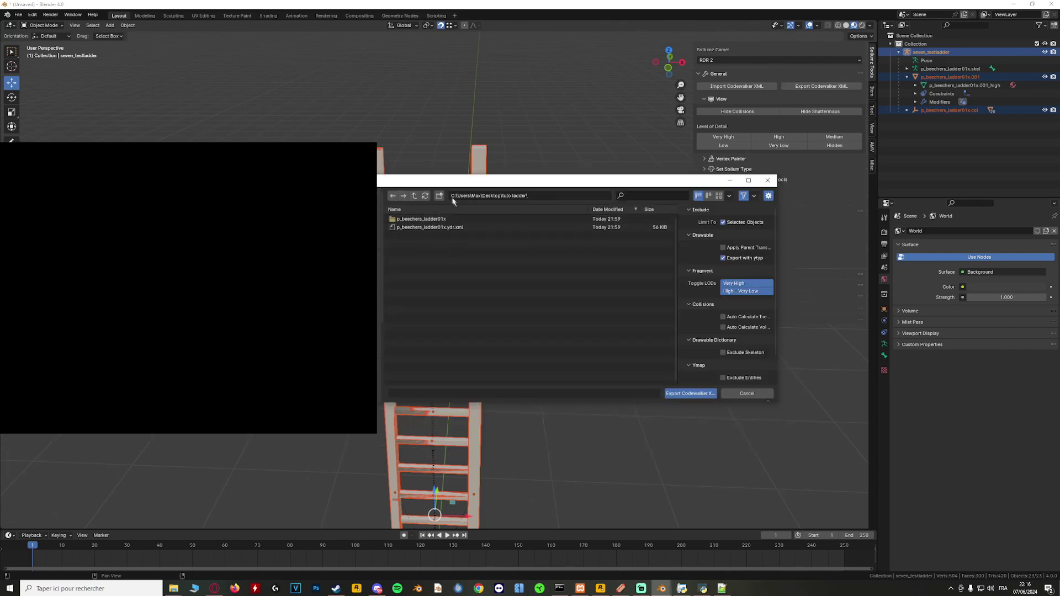
left_click(440, 196)
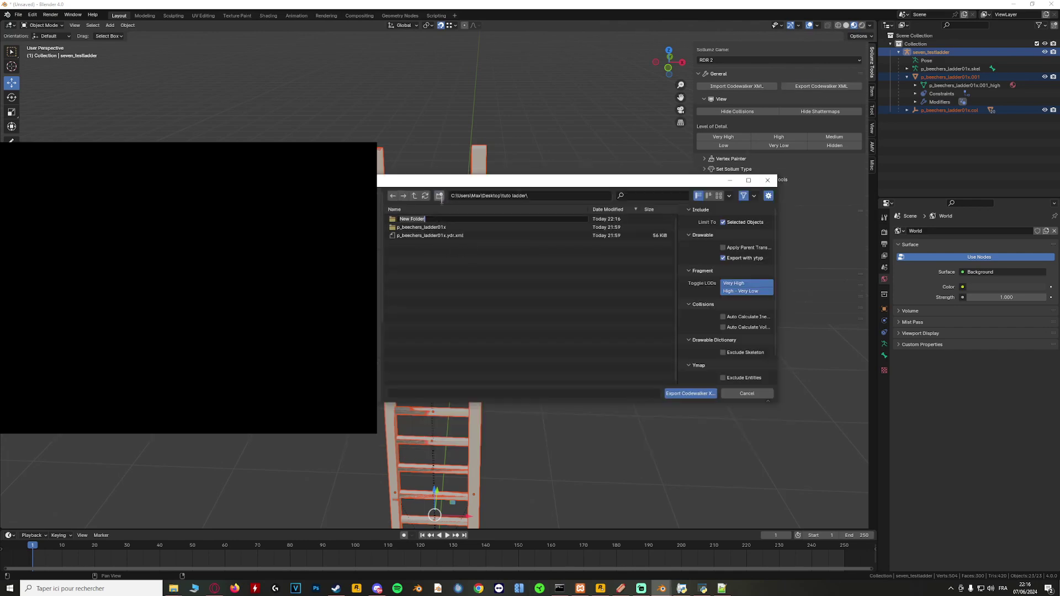
type("to redm")
key("Return")
left_click(413, 219)
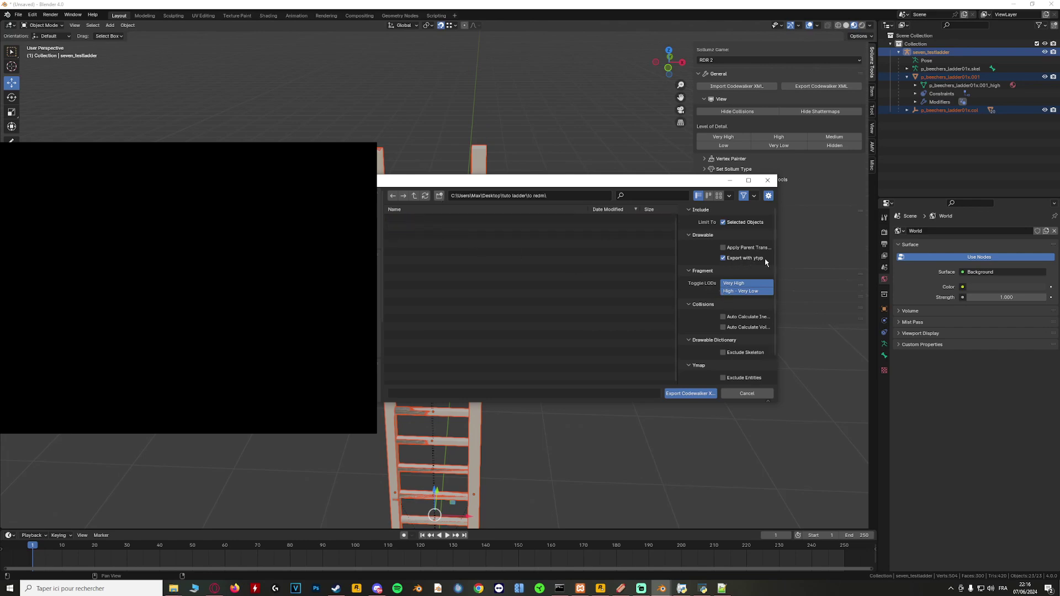
left_click(690, 394)
Open the to redm folder in File Explorer and browse to the tuto_ladder resource's stream\YDR folder in CodeX
left_click_drag(409, 120, 391, 120)
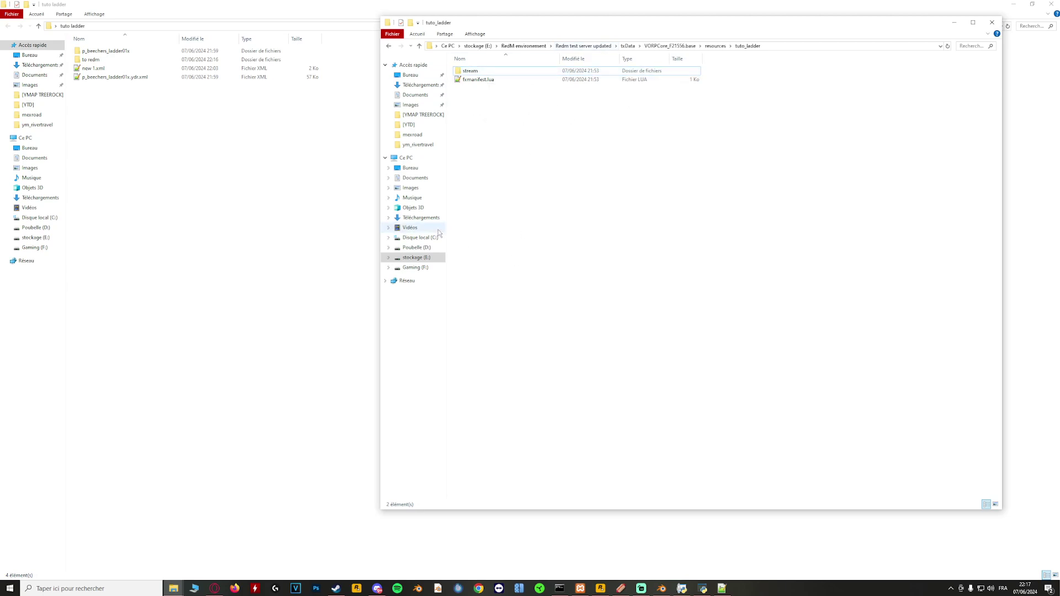
double_click(93, 60)
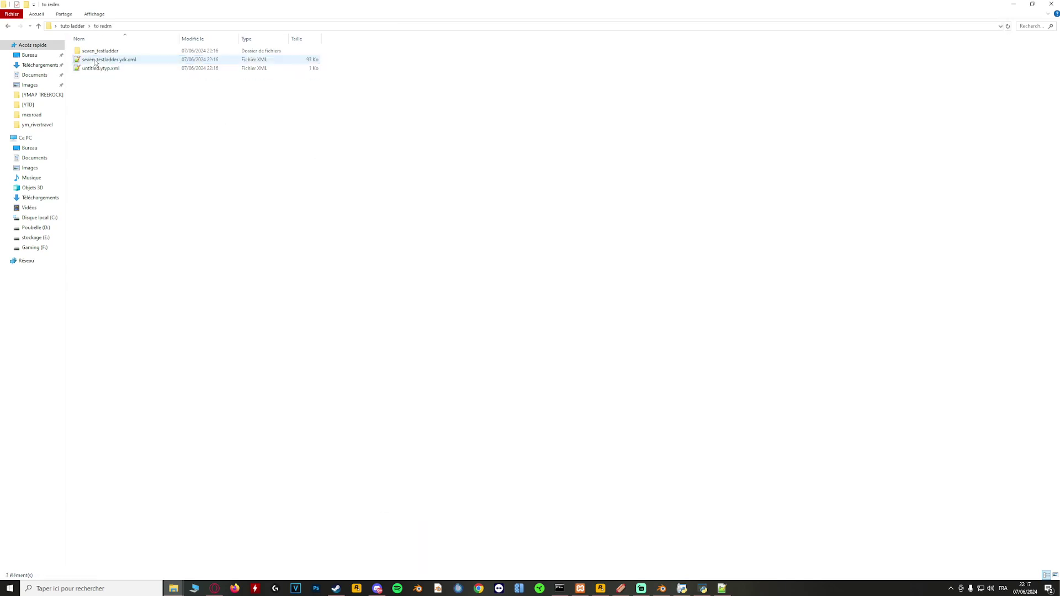
left_click(621, 587)
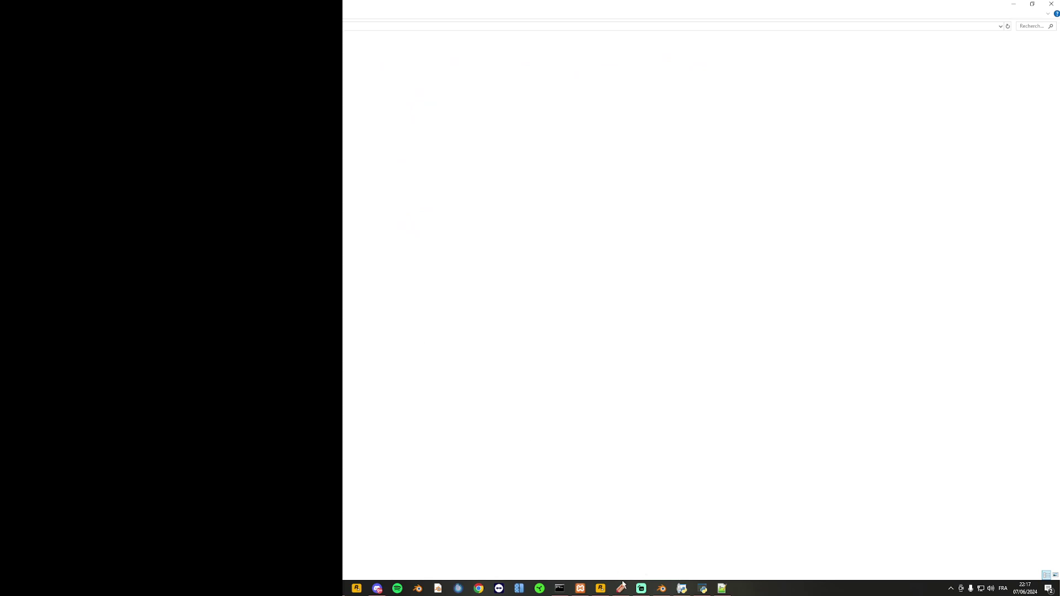
left_click_drag(329, 8, 718, 46)
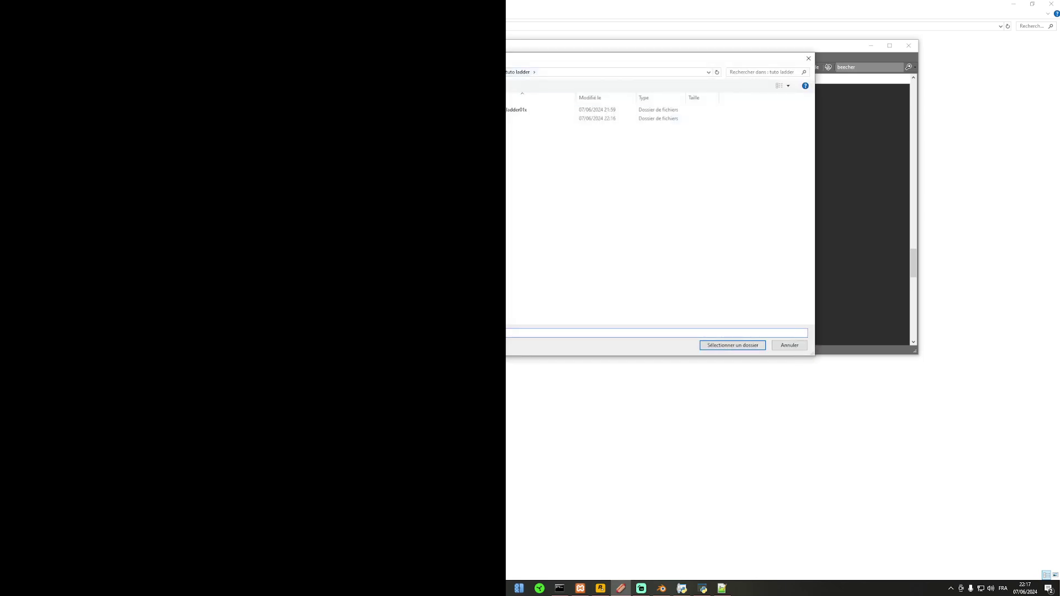
left_click(730, 345)
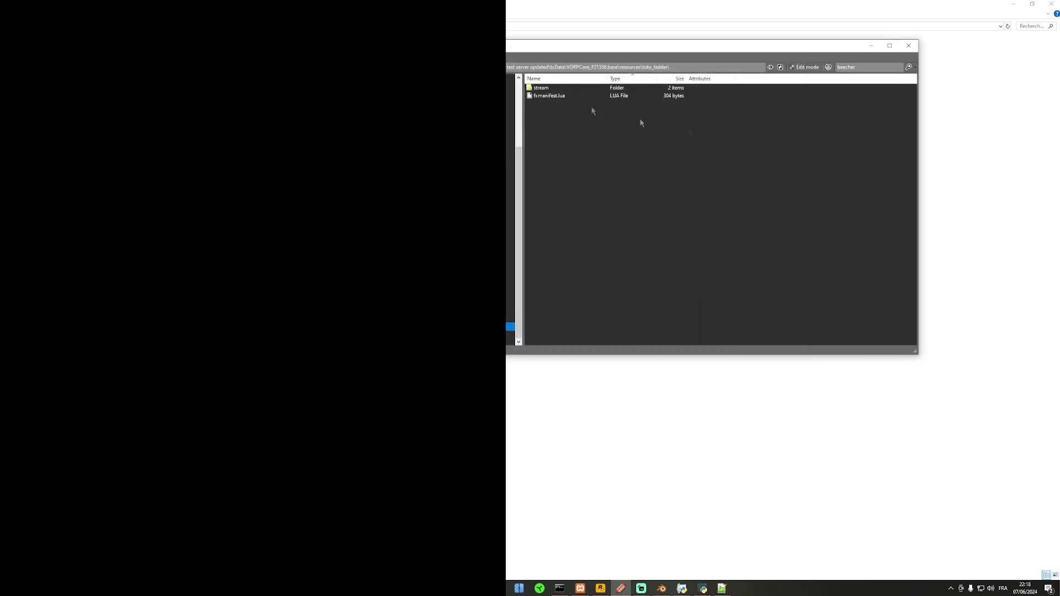
double_click(550, 90)
double_click(541, 88)
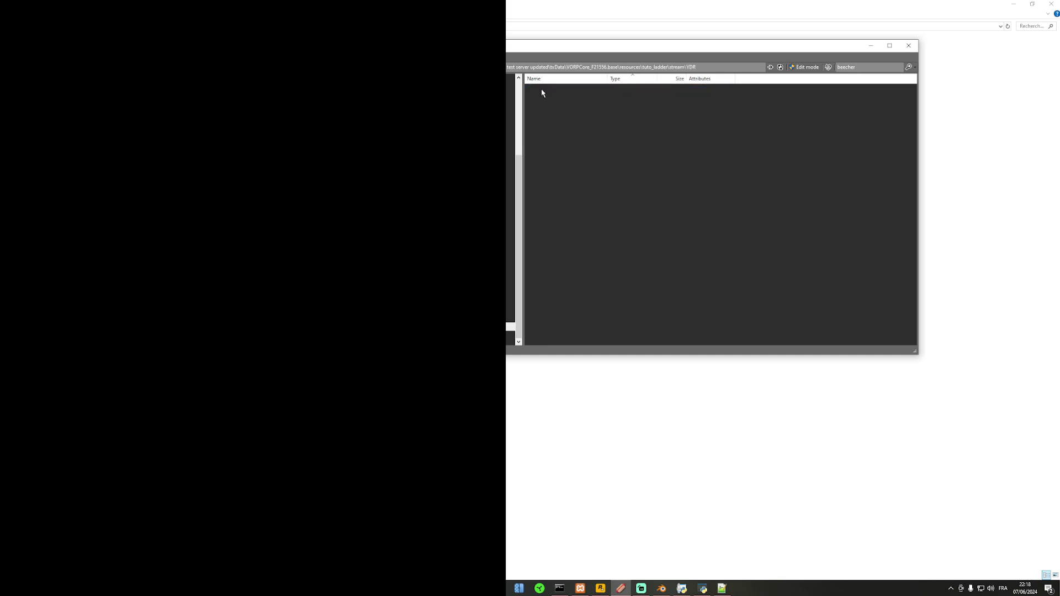
Enable edit mode in CodeX and import seven_testladder.ydr.xml from the to redm folder into the YDR folder
left_click(805, 68)
left_click(551, 324)
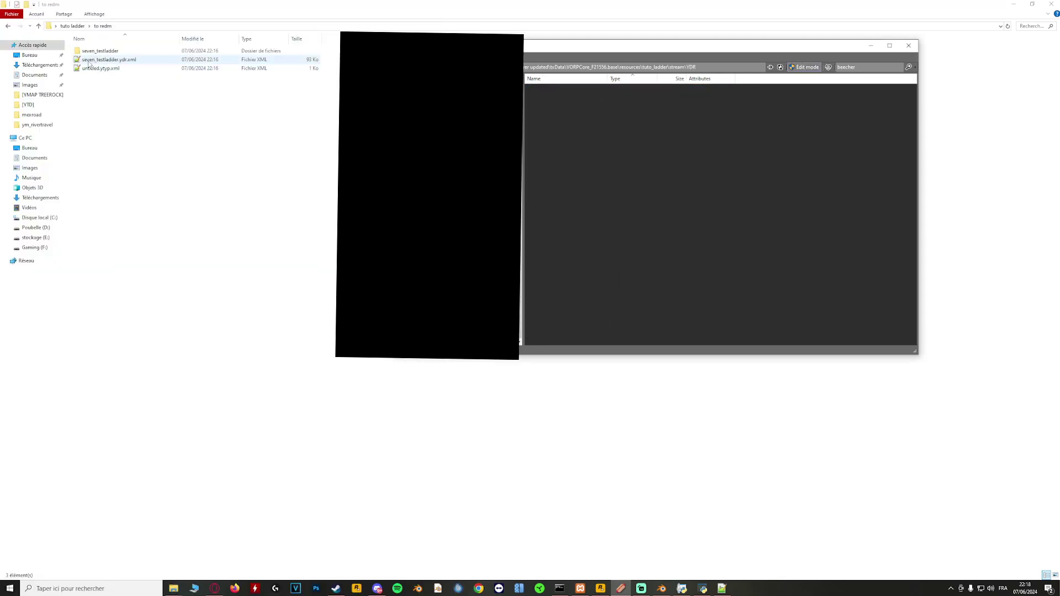
left_click_drag(107, 62, 716, 166)
Open seven_testladder.ydr in the model viewer and inspect the ladder mesh, then its collisions using the Collision selection mode
double_click(562, 88)
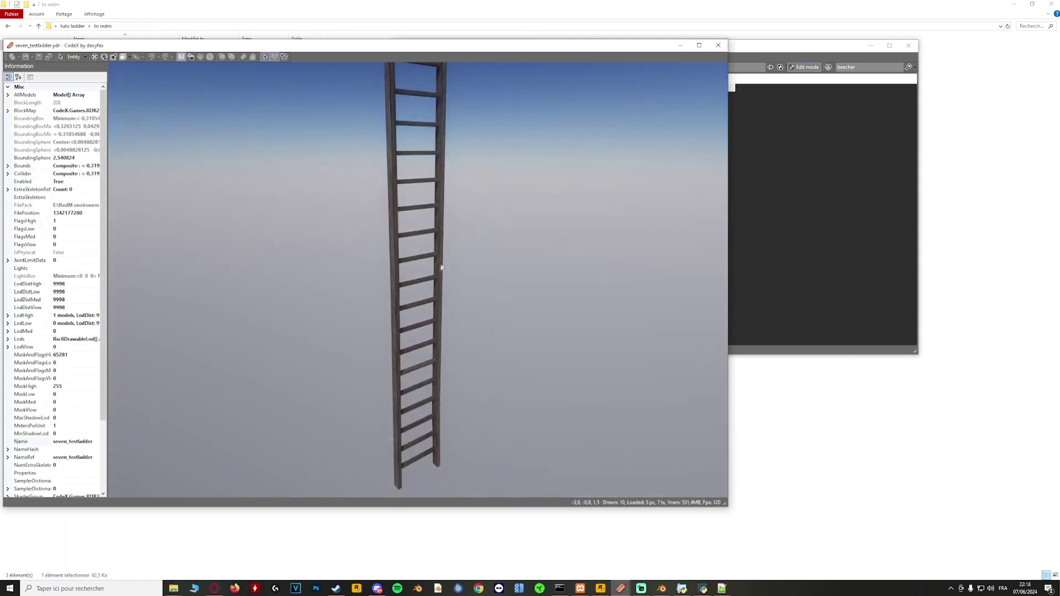
scroll(441, 268, "down", 3)
left_click_drag(439, 246, 320, 233)
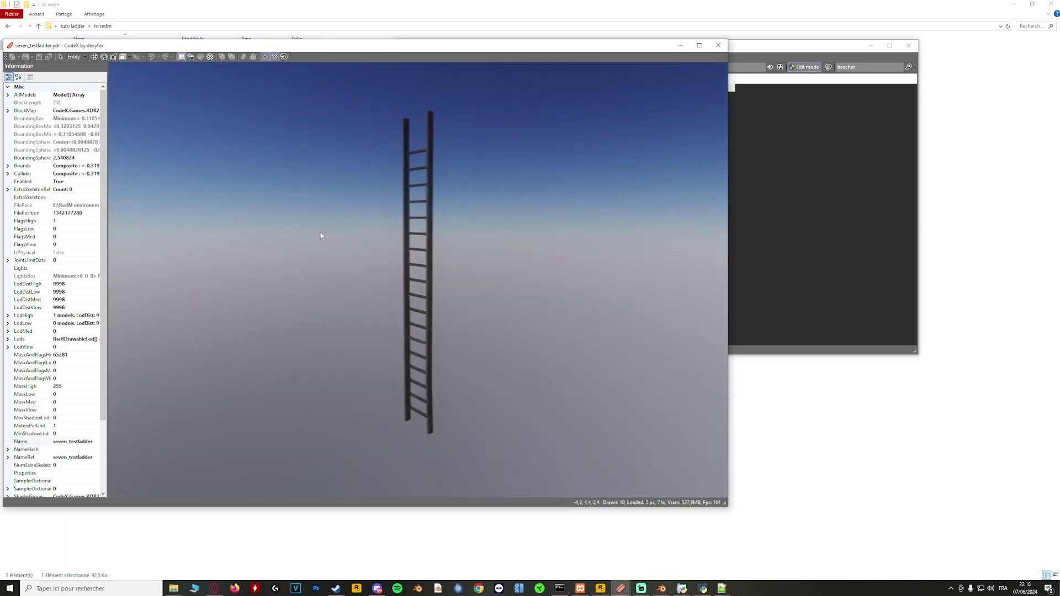
left_click(77, 57)
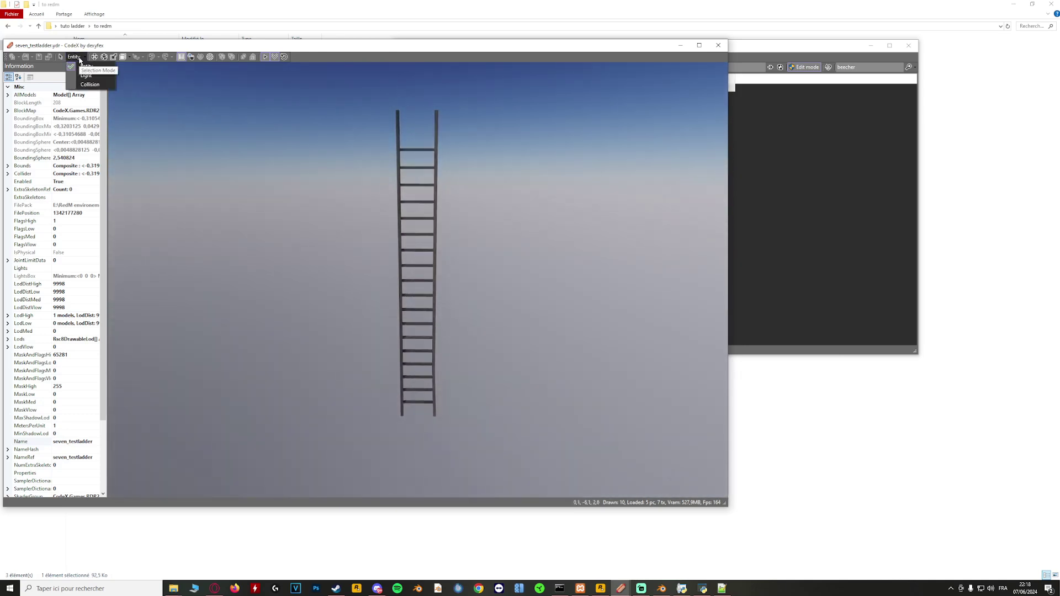
left_click(89, 84)
left_click_drag(474, 197, 409, 162)
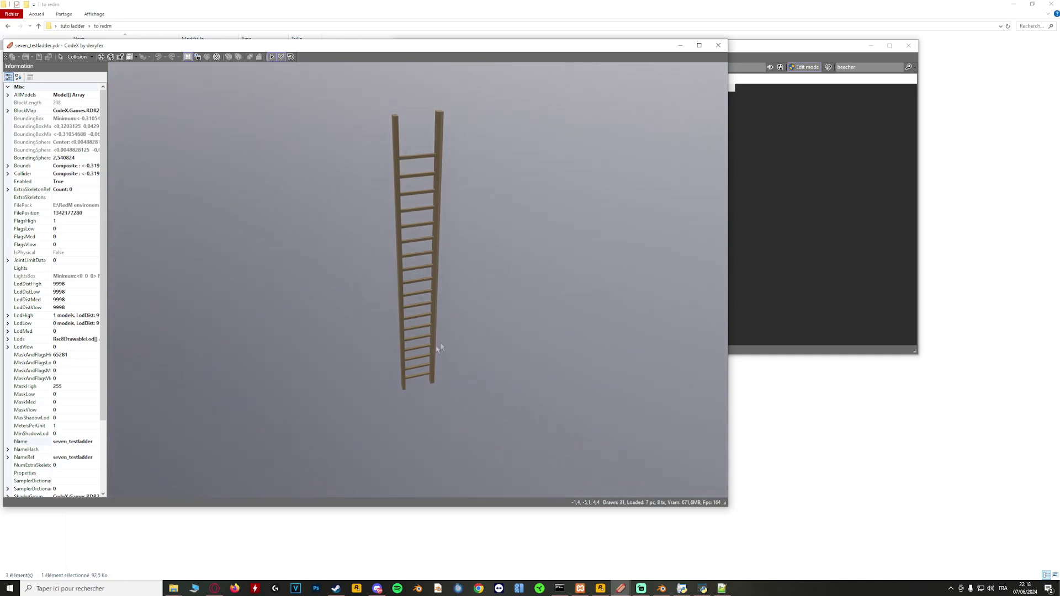